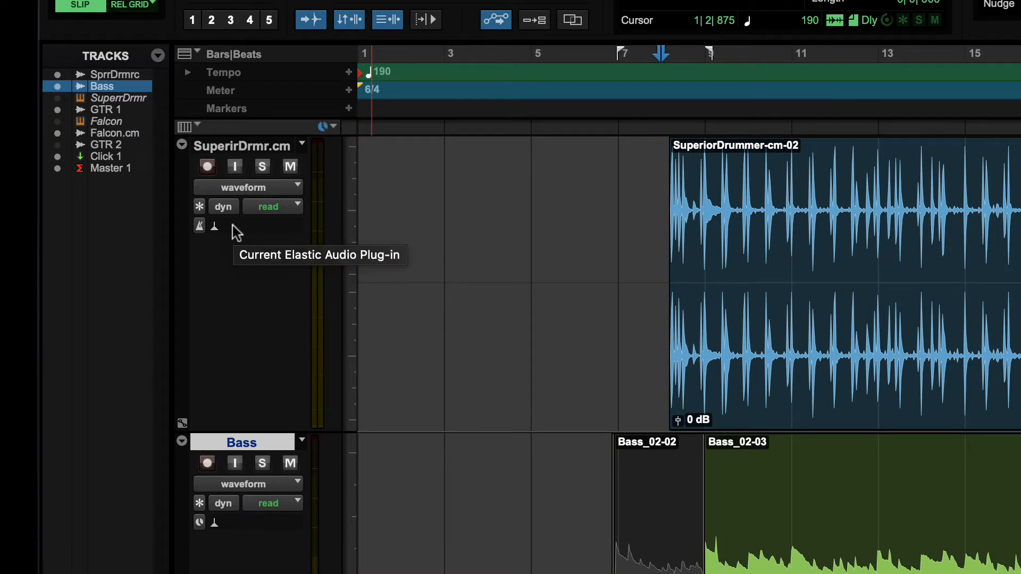
Step: Enable Polyphonic Elastic Audio on the SuperirDrmr.cm track and view its plug-in settings
click(256, 229)
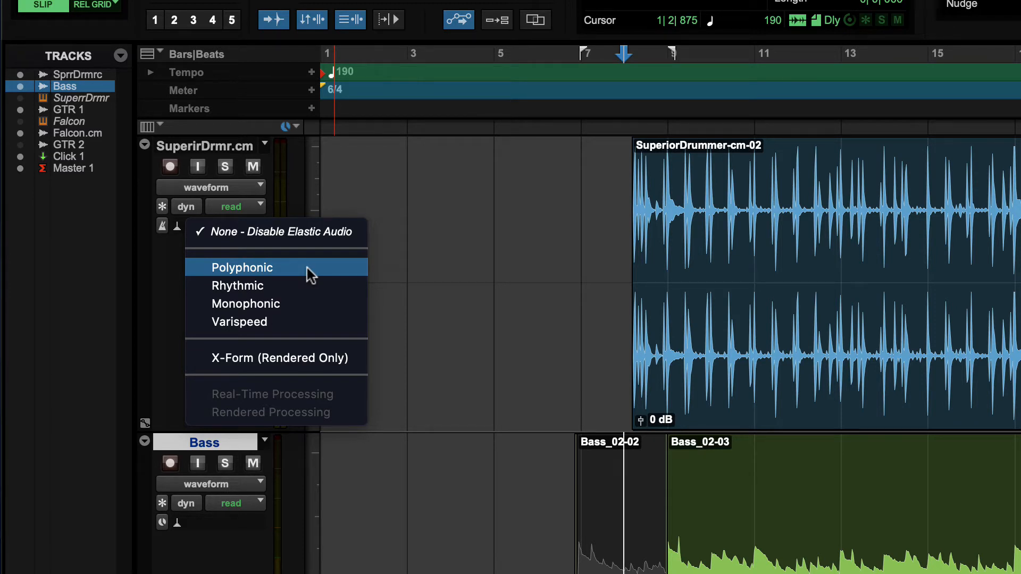
click(256, 269)
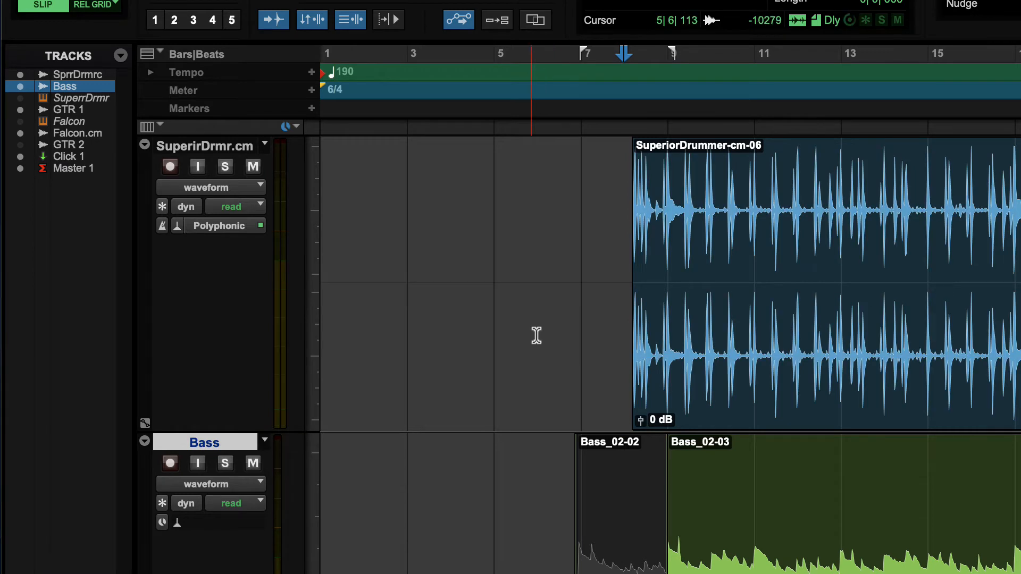
click(228, 226)
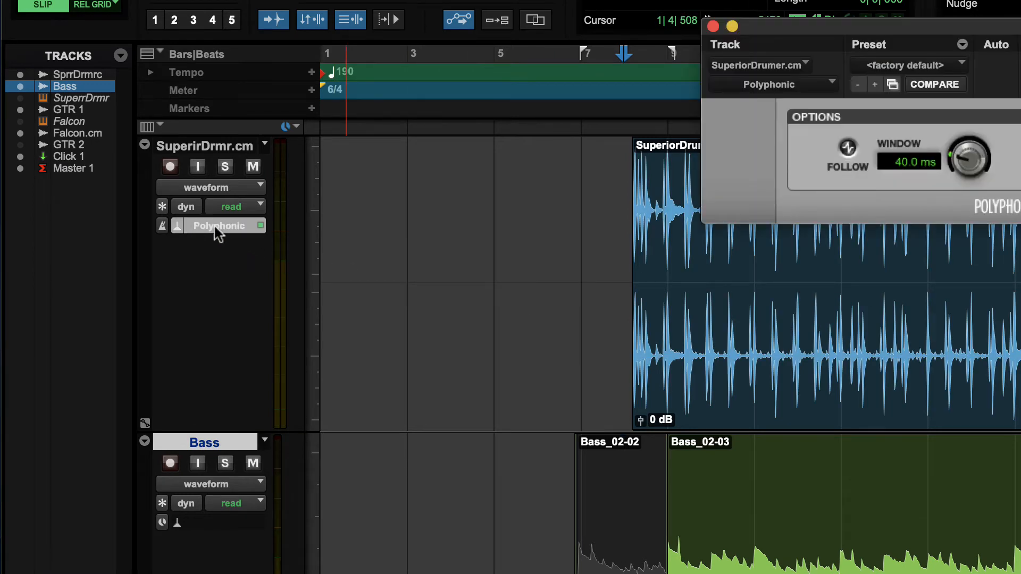
click(260, 226)
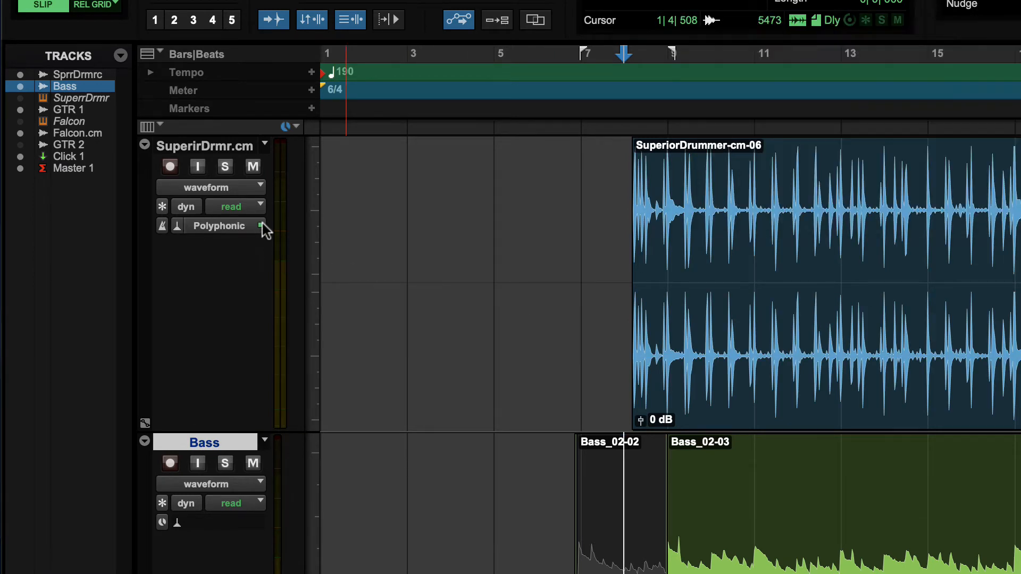
Step: Review the Elastic Audio algorithms and the real-time and rendered processing options available for the SuperirDrmr.cm track
click(181, 227)
click(167, 273)
click(181, 229)
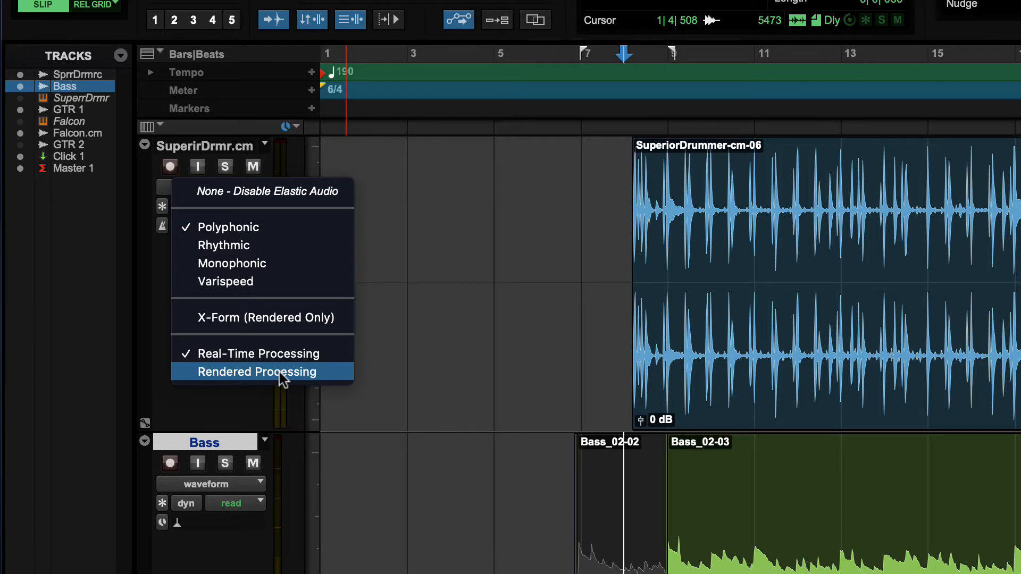
click(617, 315)
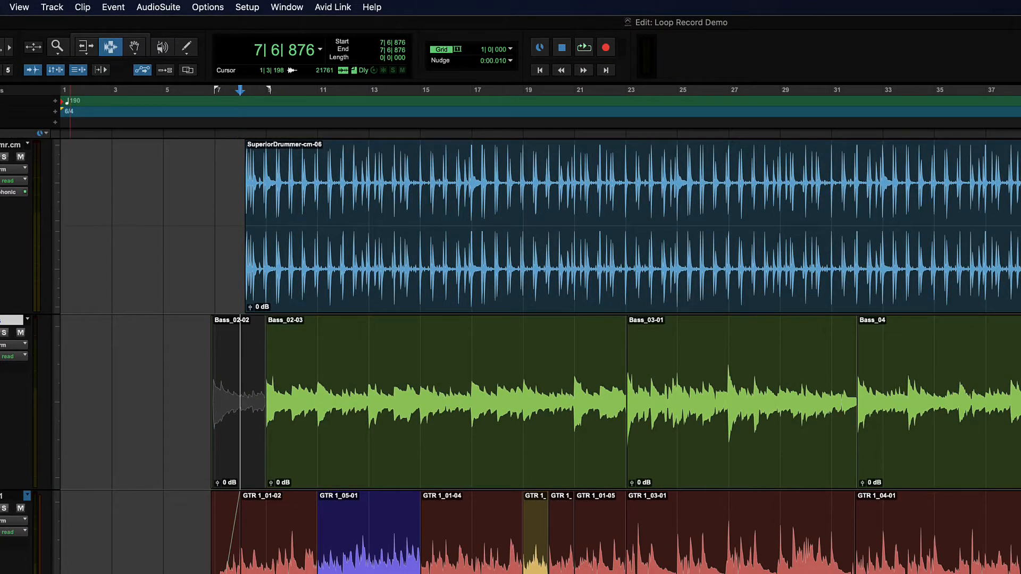
click(16, 192)
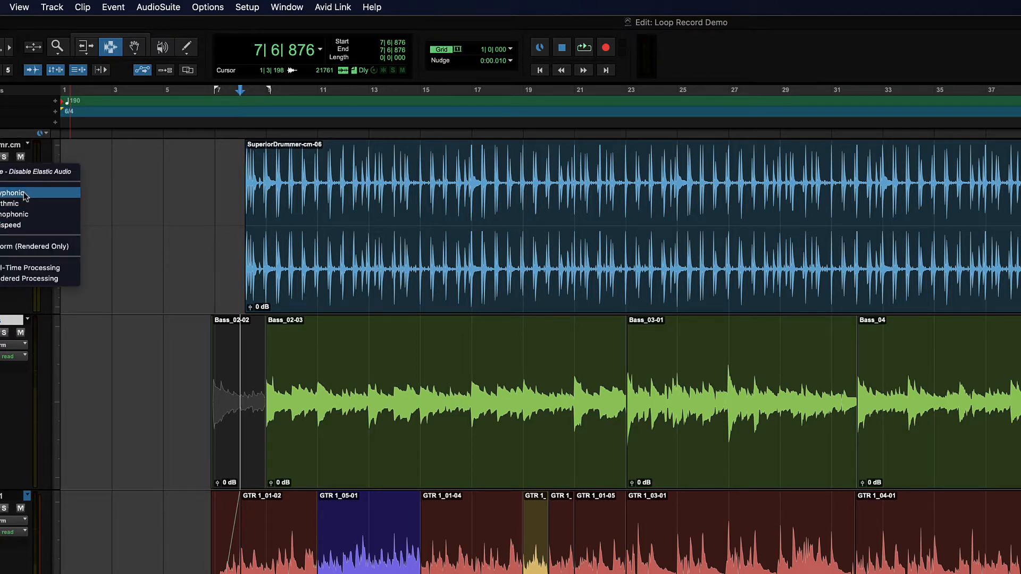
click(277, 200)
click(212, 207)
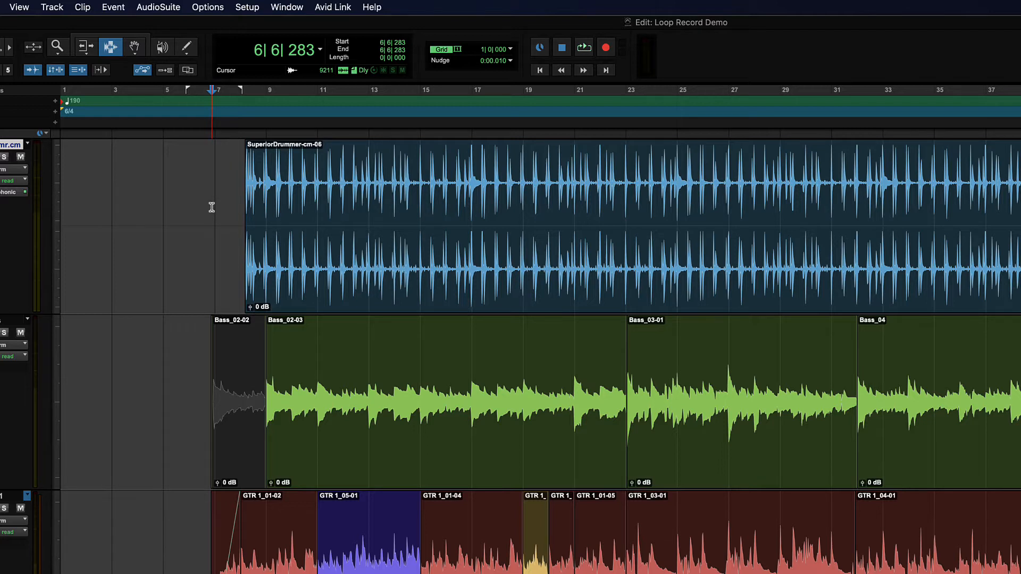
Step: Review the default Elastic Audio settings in the Processing preferences, then close the preferences
click(247, 7)
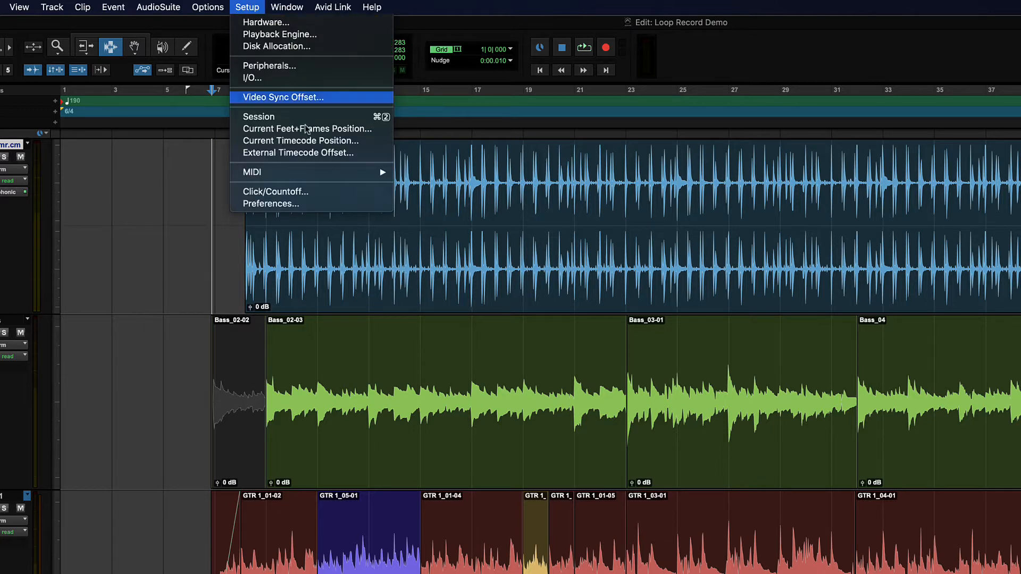
click(323, 205)
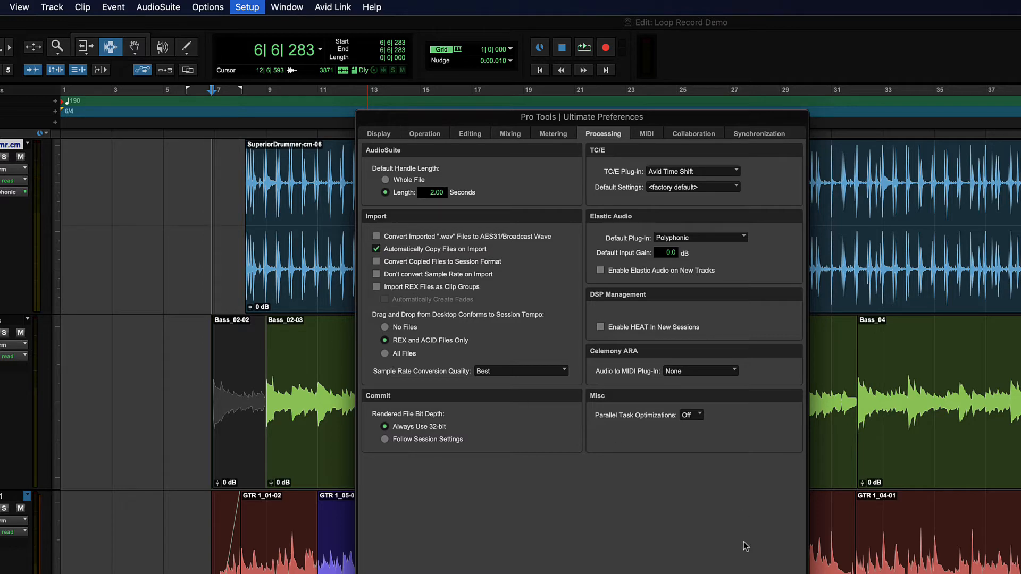
click(744, 573)
Step: View the audio preview options in a new default Workspace browser, then return to the Edit window
click(285, 5)
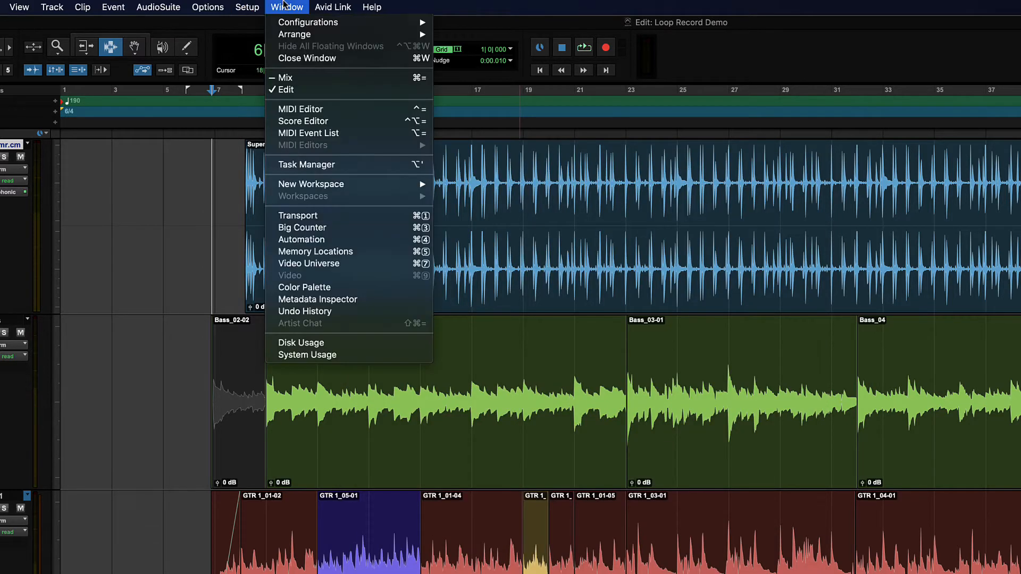
mouse_move(354, 186)
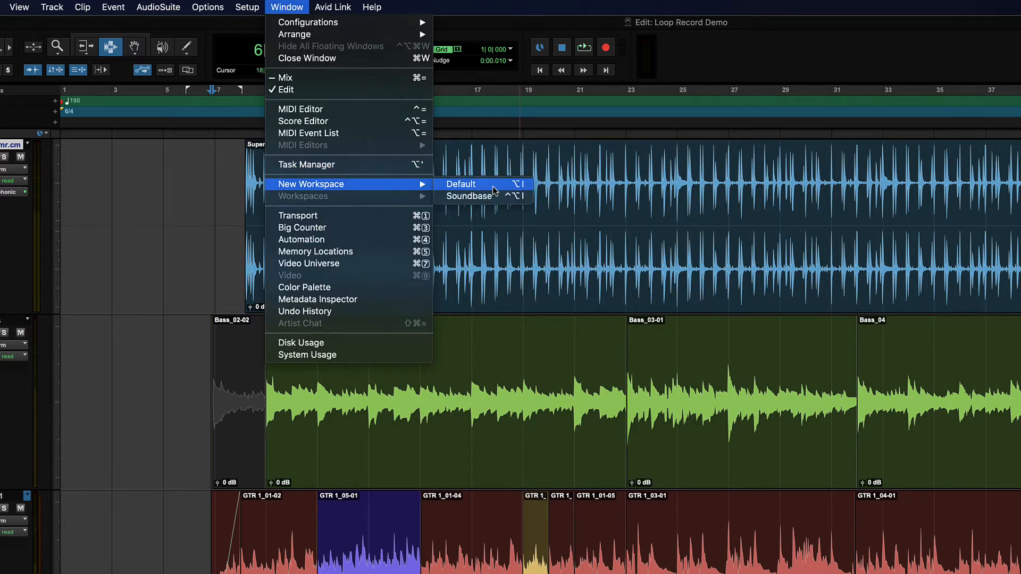
click(493, 187)
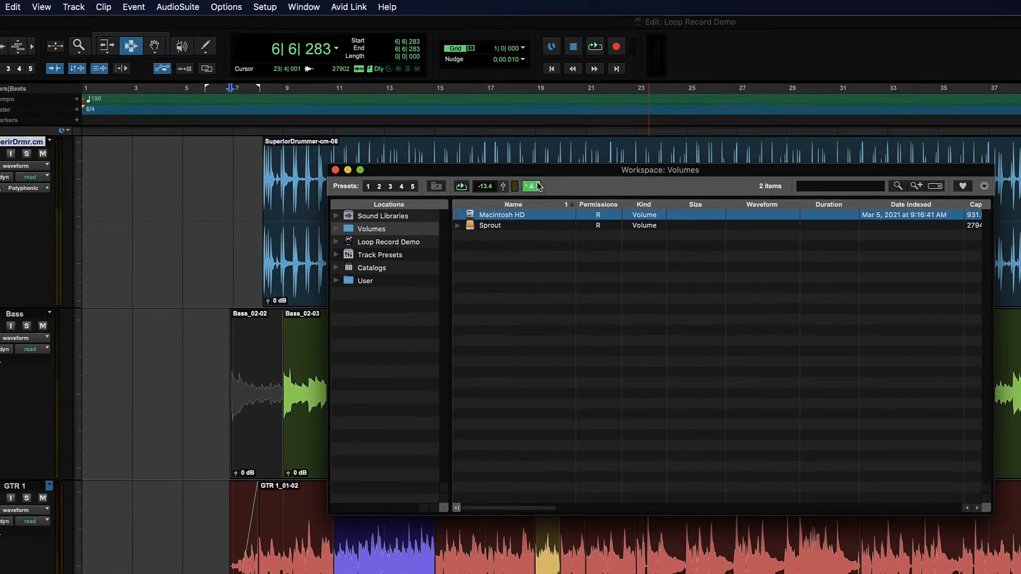
click(268, 243)
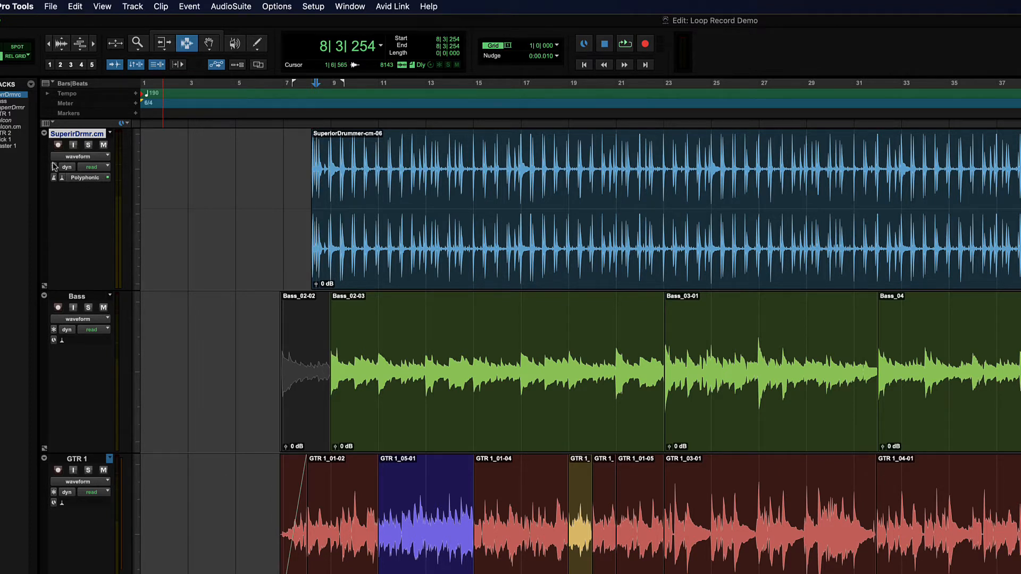
Step: Switch the SuperirDrmr.cm track to analysis view to show the event markers on the opening drum hits
click(92, 157)
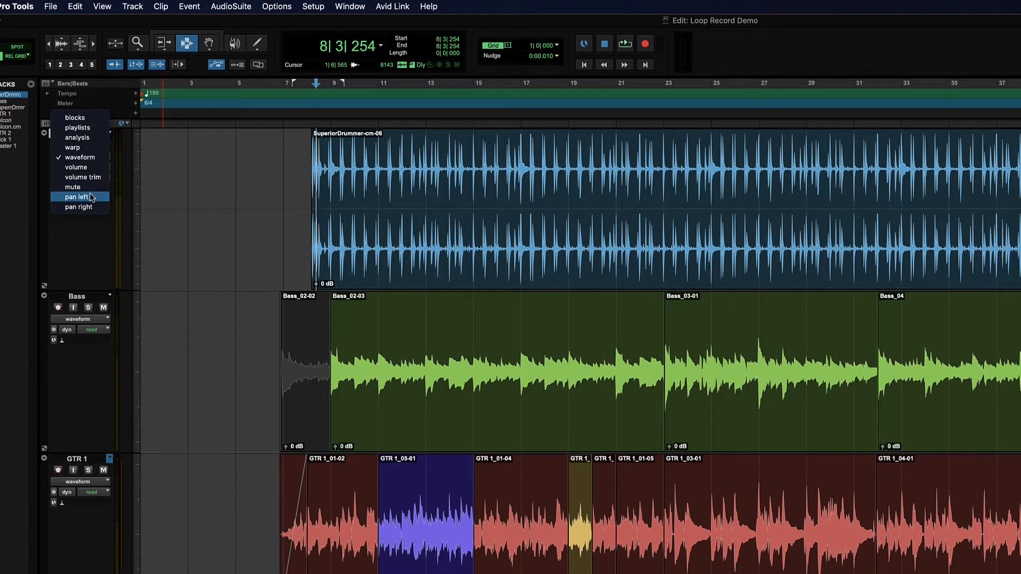
click(80, 139)
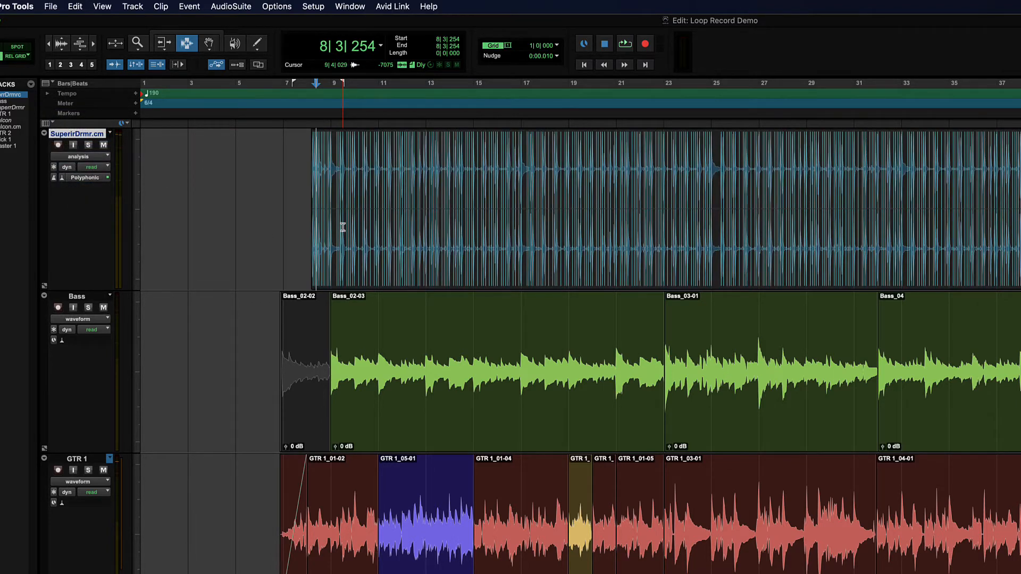
key(super+bracketleft)
key(super+bracketleft)
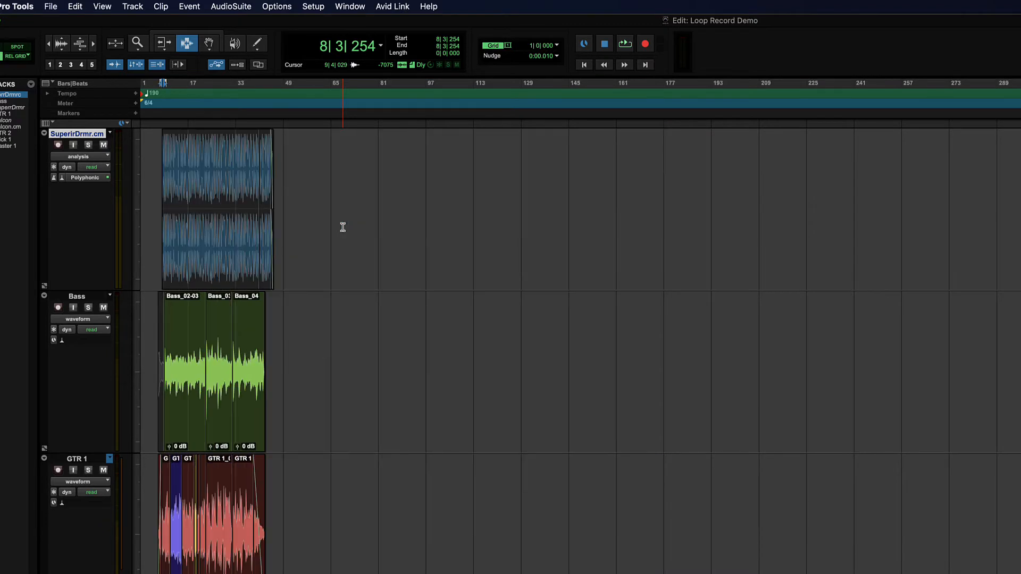
key(super+bracketright)
key(super+bracketright)
key(super+bracketright)
key(super+bracketright)
key(super+bracketright)
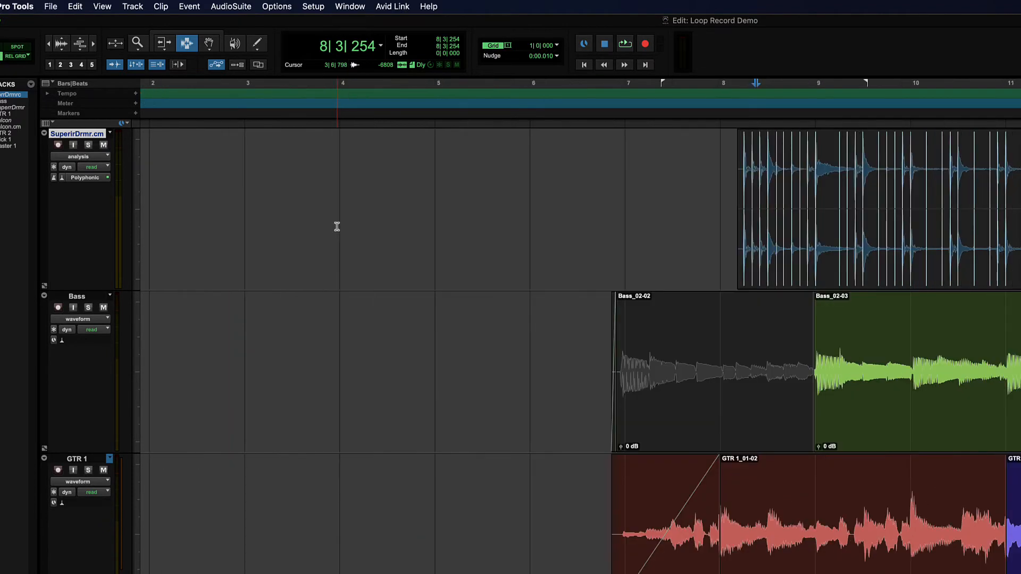
key(super+bracketright)
key(super+bracketright)
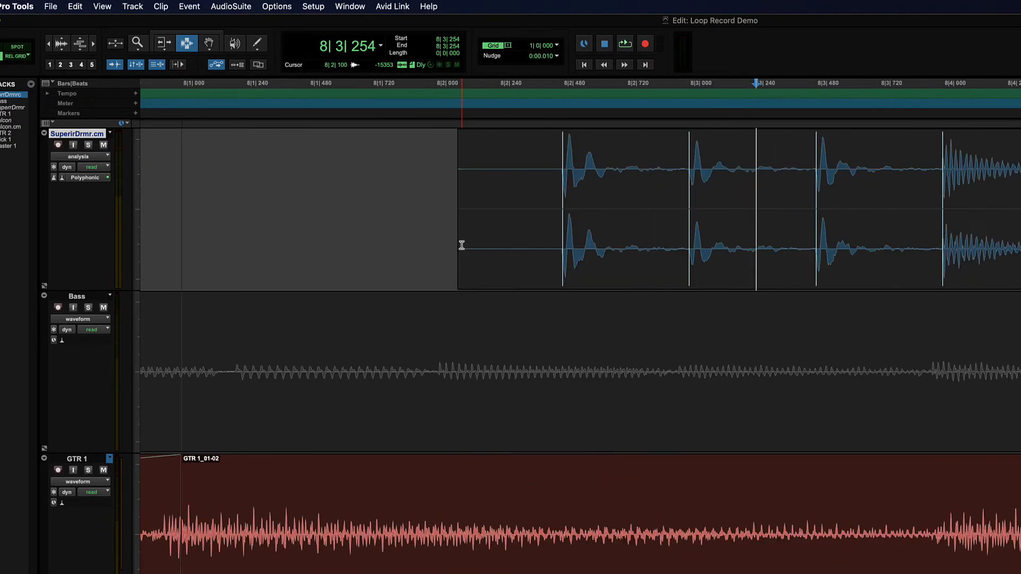
scroll(462, 245, right, 6)
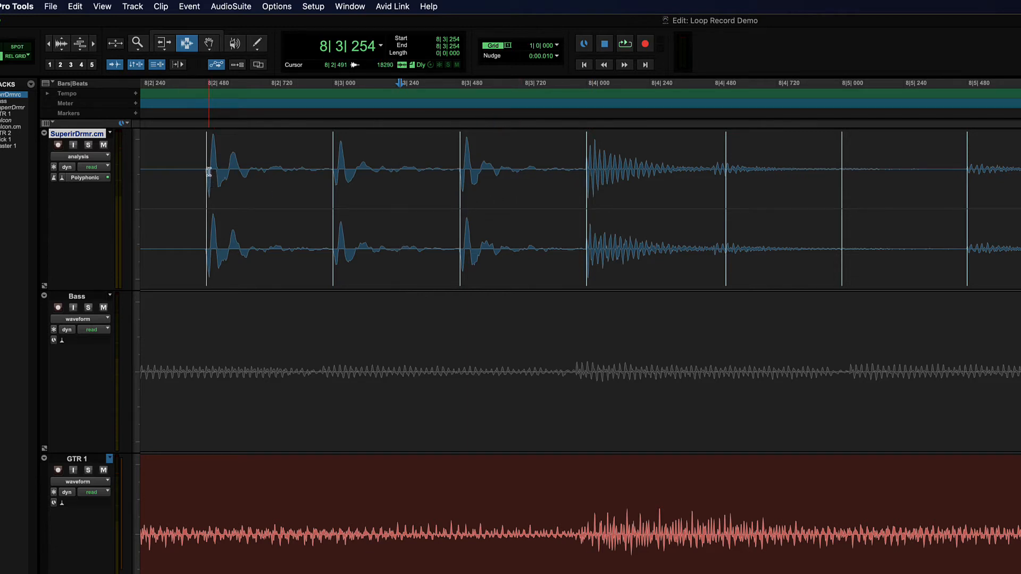
Step: Select the first two drum hits around 8|2|480, then play the session briefly from 8|2|358
drag(206, 162, 435, 176)
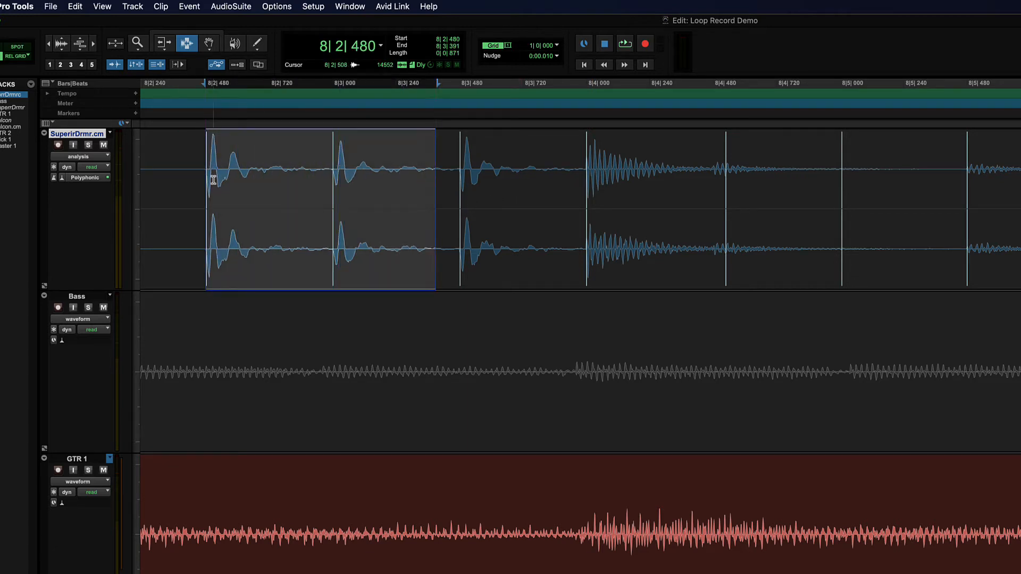
click(174, 177)
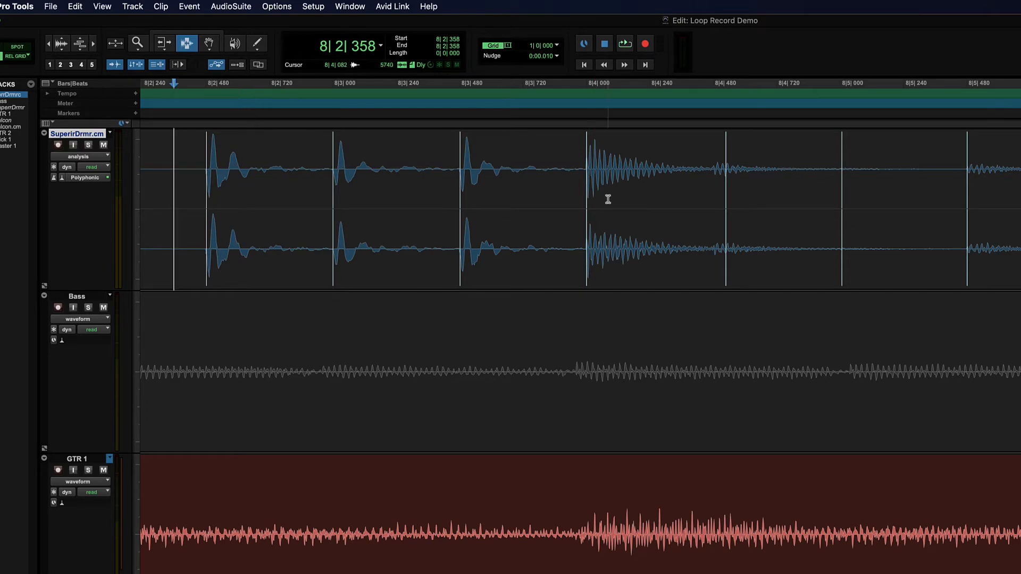
key(space)
key(space)
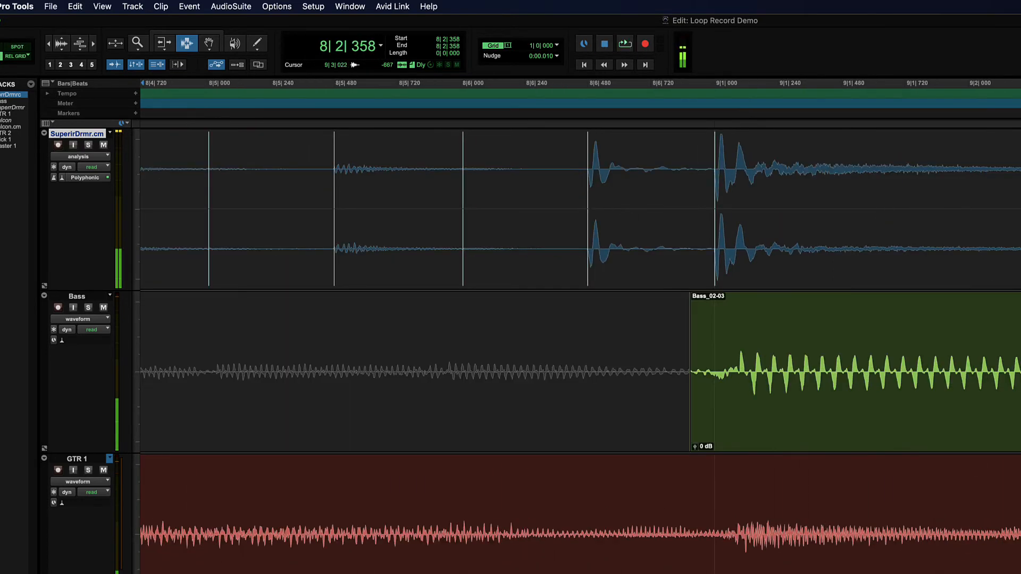
Step: Examine how the event markers line up with the drum transients across bar 8, highlighting that range
key(r)
key(r)
scroll(849, 207, left, 2)
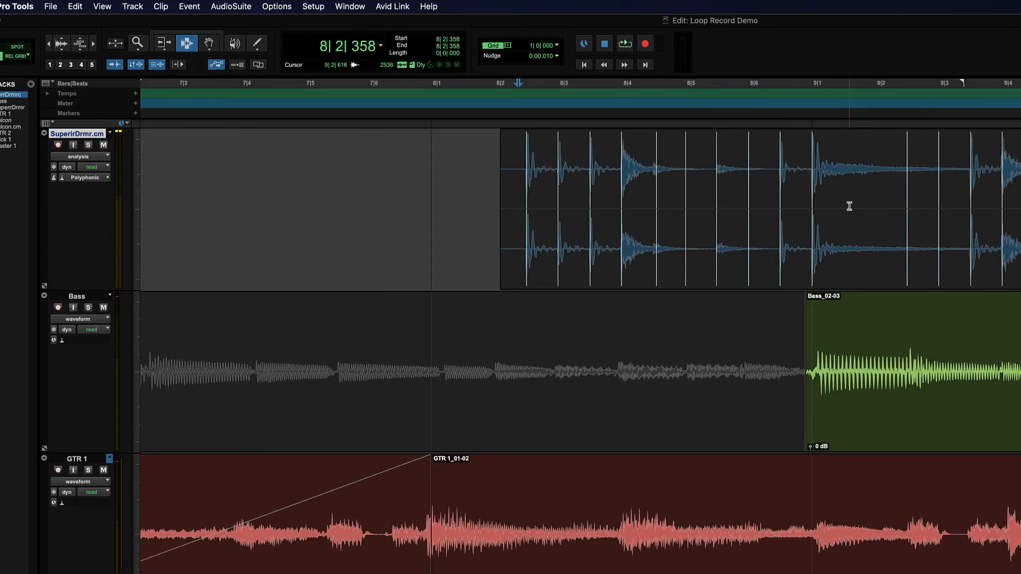
key(t)
key(t)
key(t)
scroll(849, 207, right, 10)
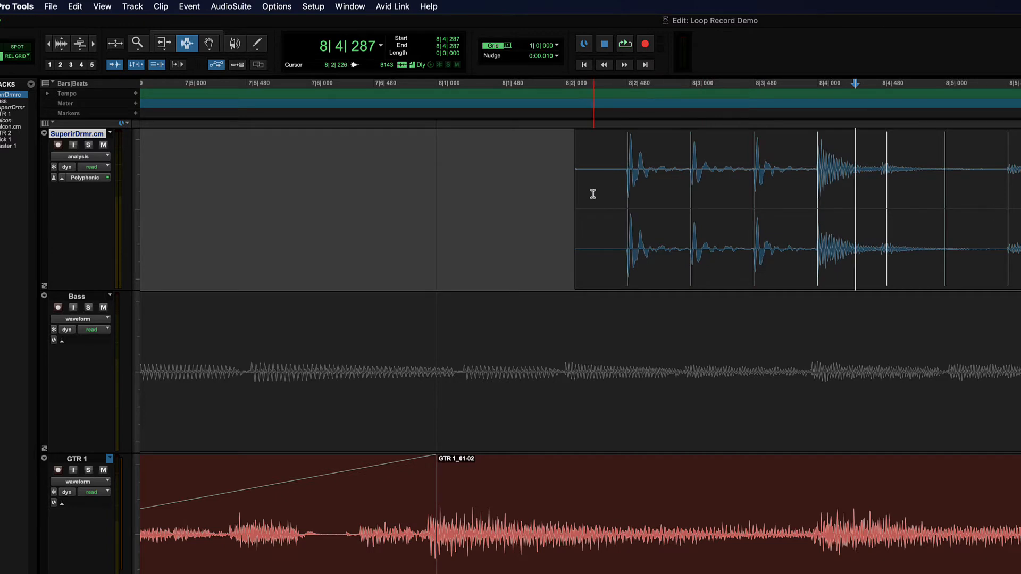
drag(585, 194, 1020, 196)
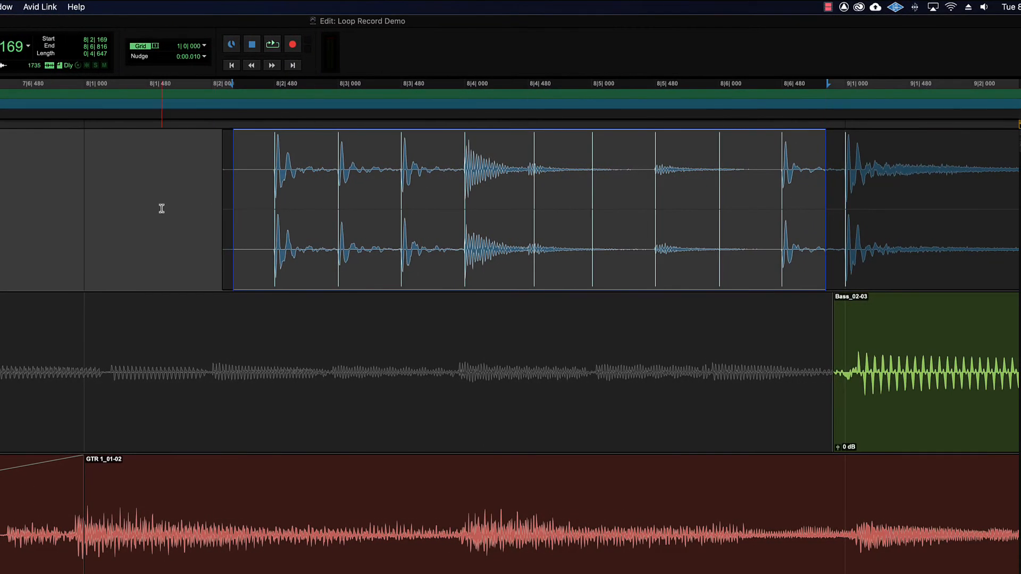
click(226, 191)
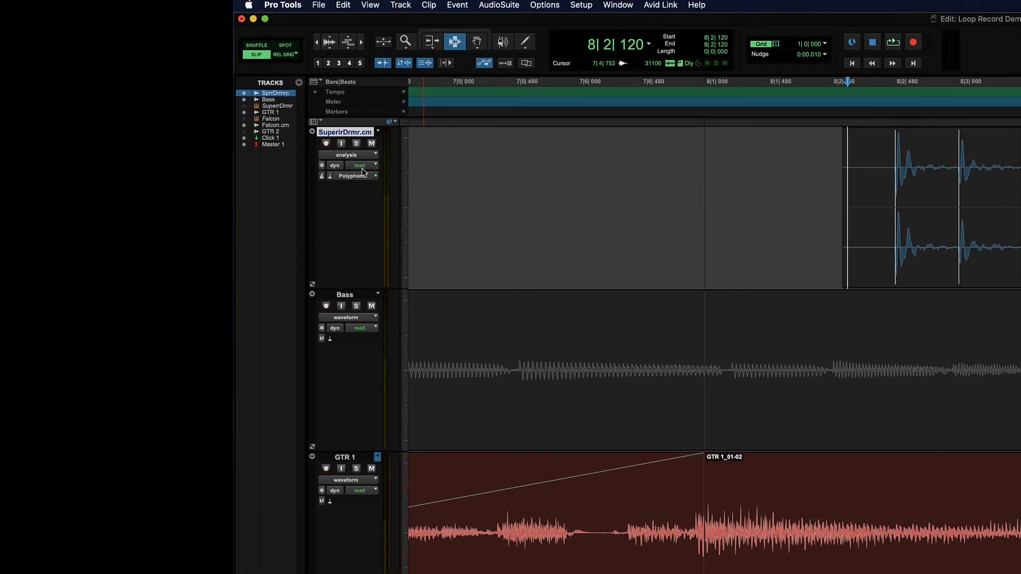
Step: Check the timebase options of the SuperirDrmr.cm track, keeping Ticks selected
click(322, 176)
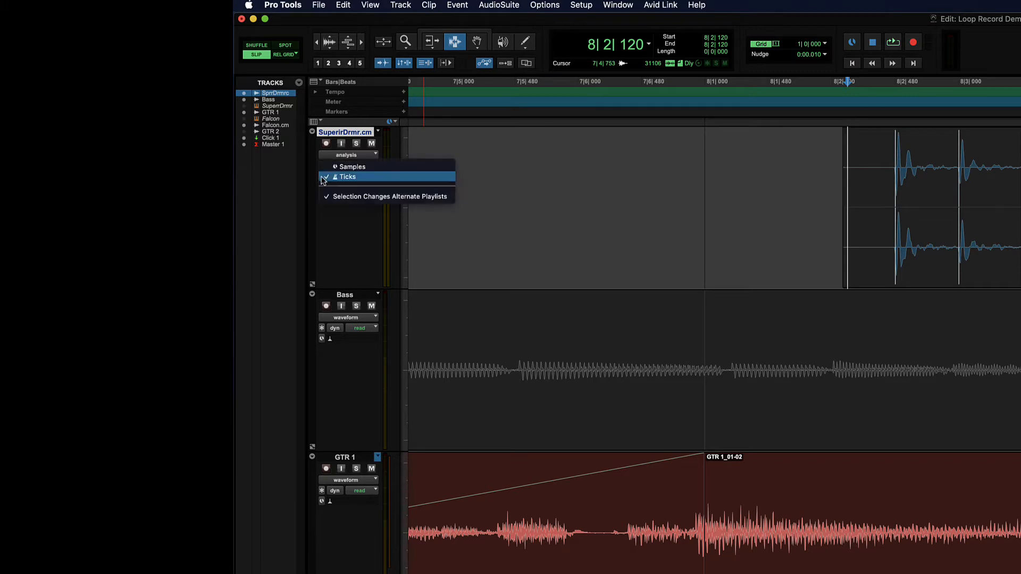
click(362, 177)
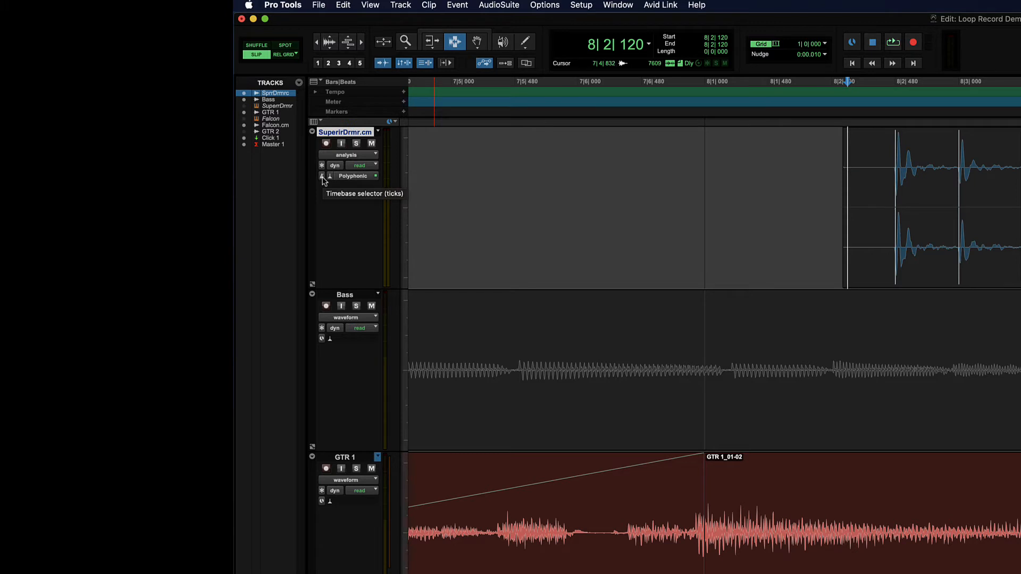
click(322, 177)
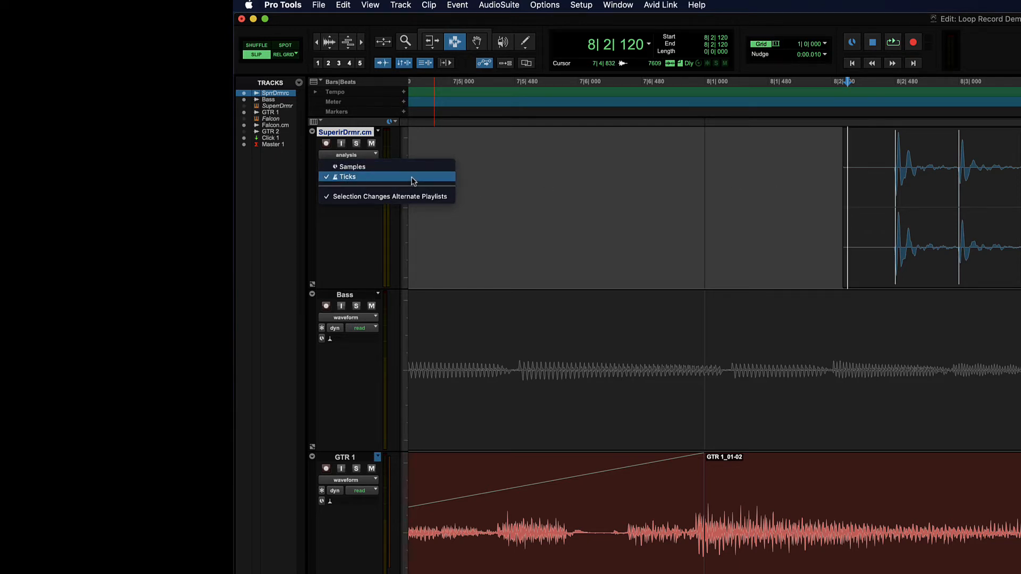
click(433, 179)
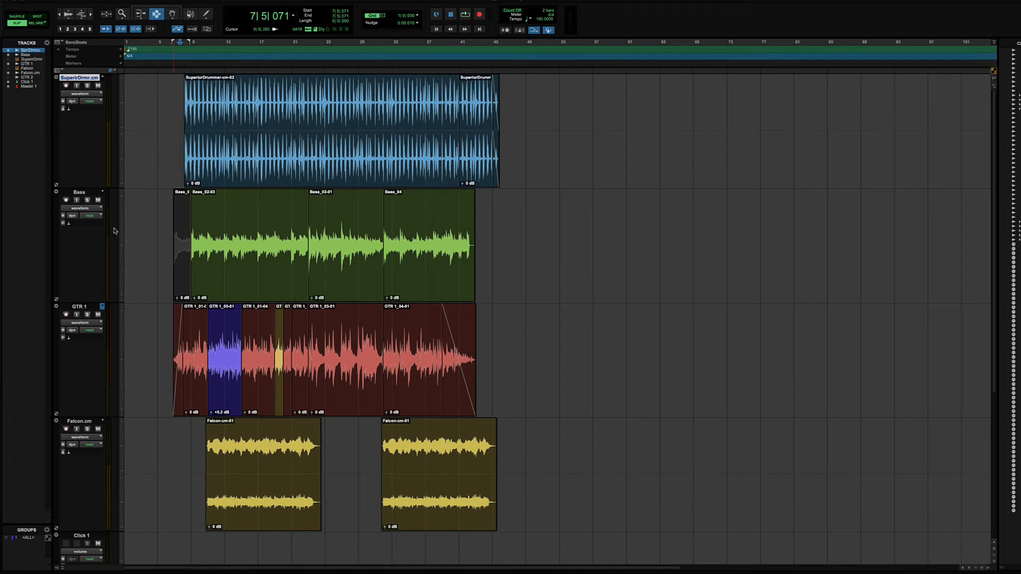
Step: Enable Polyphonic Elastic Audio on the Bass and GTR 1 tracks
click(67, 224)
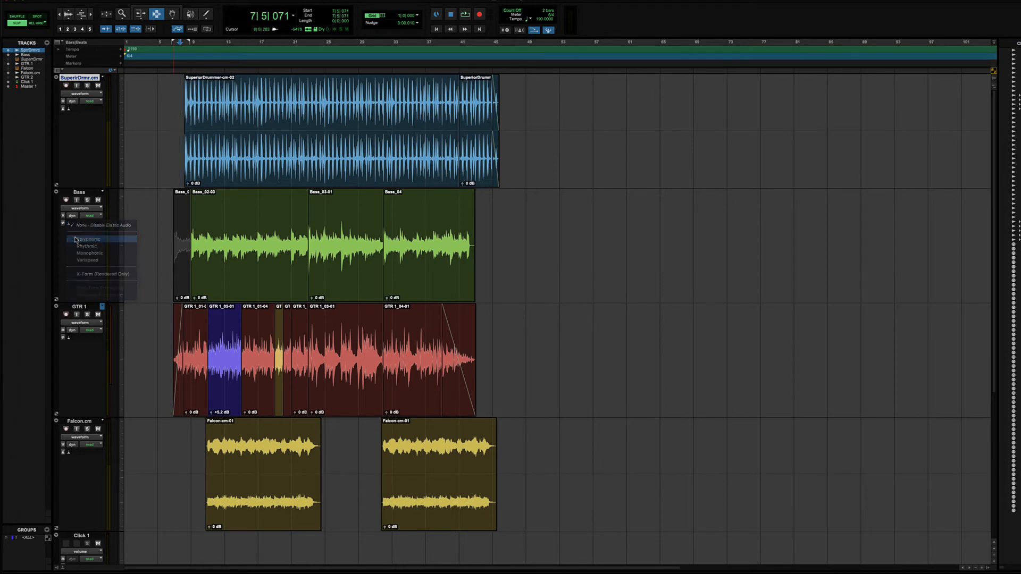
click(87, 240)
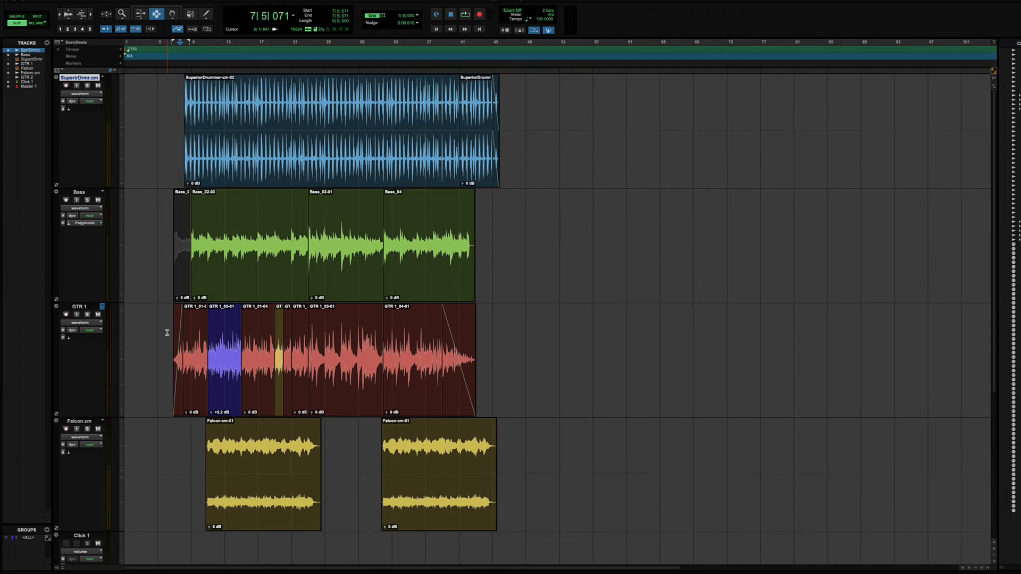
click(69, 336)
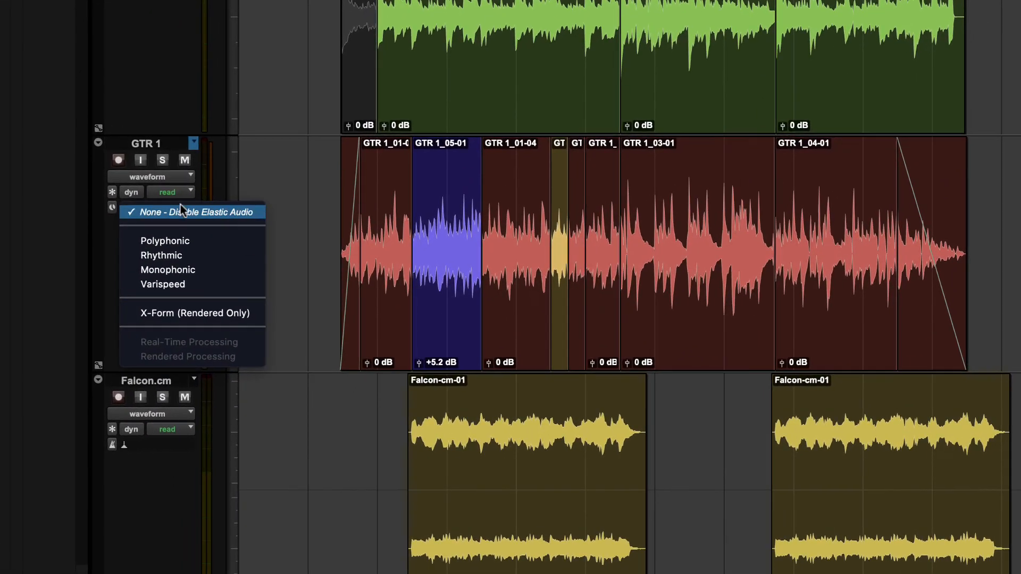
click(199, 240)
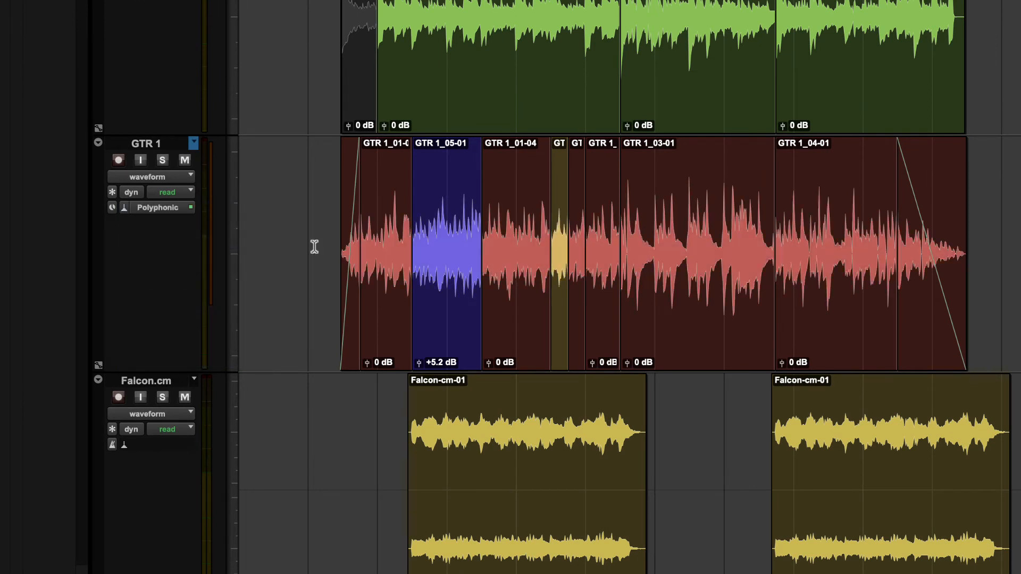
Step: Enable Polyphonic Elastic Audio on the Falcon.cm track
click(124, 447)
click(202, 480)
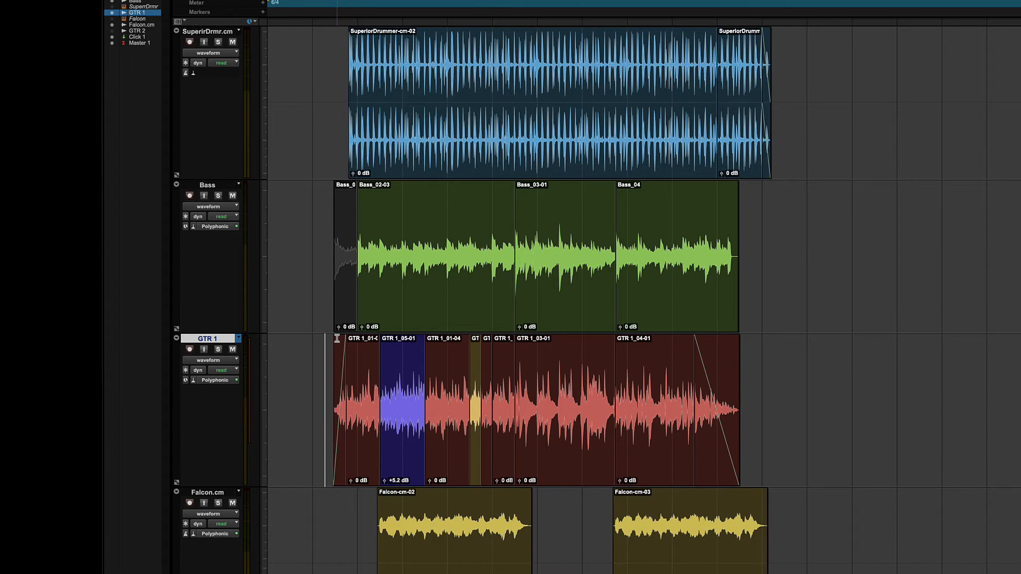
Step: Highlight the Bass and GTR 1 clips and check both tracks' timebase options, keeping Samples selected
drag(357, 263, 816, 271)
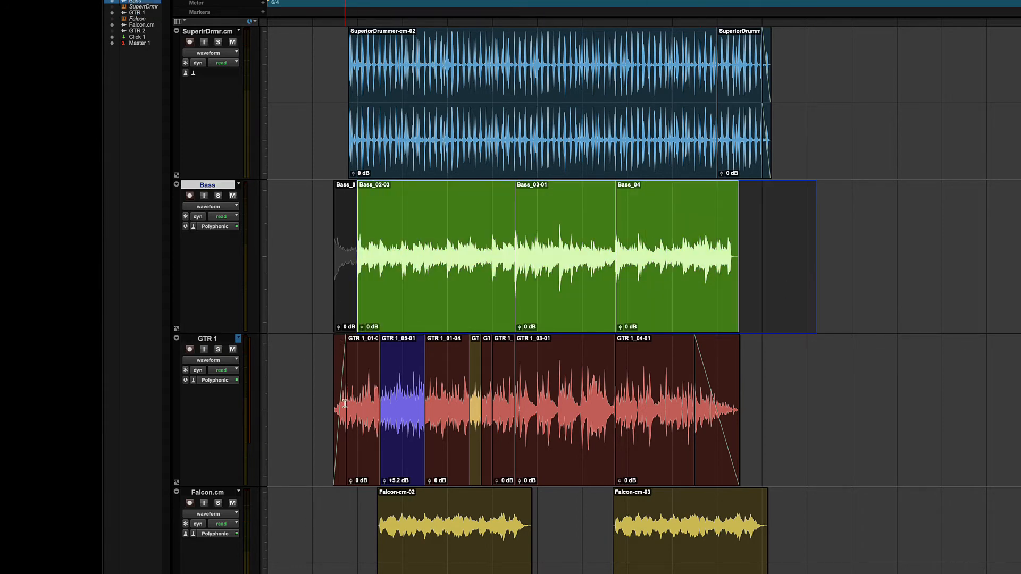
drag(345, 404, 806, 404)
click(293, 409)
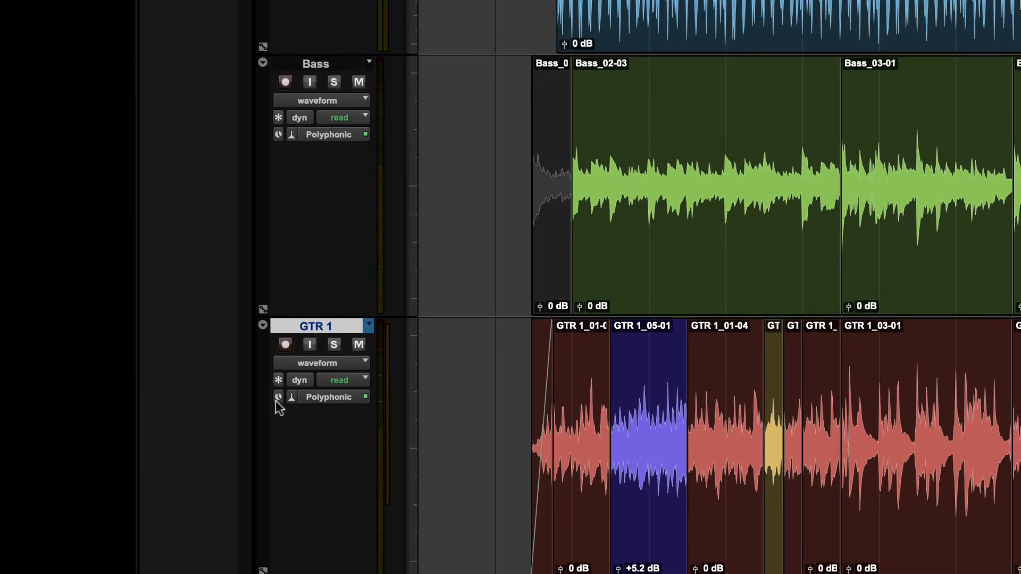
click(276, 400)
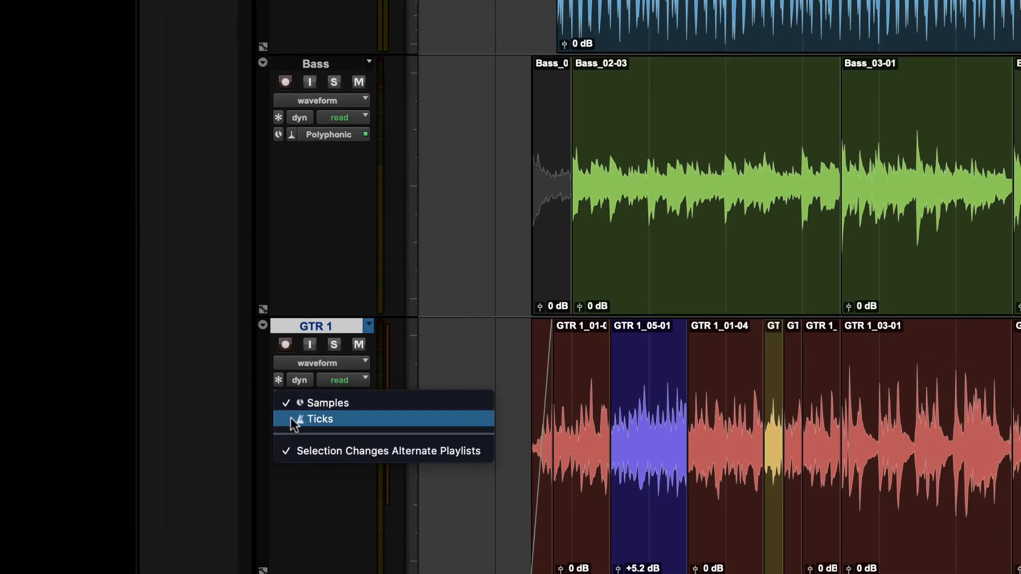
click(390, 346)
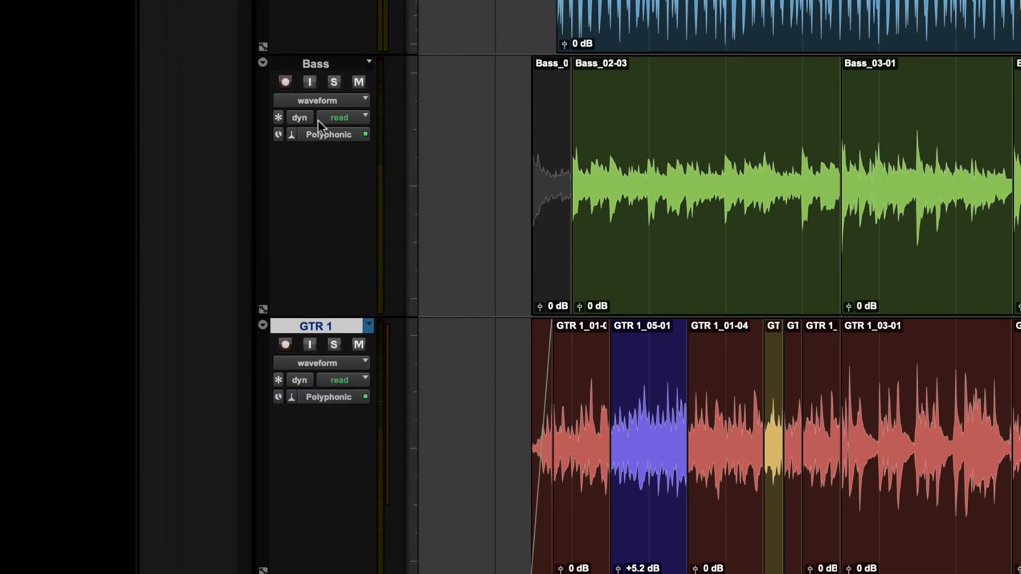
click(277, 135)
click(481, 100)
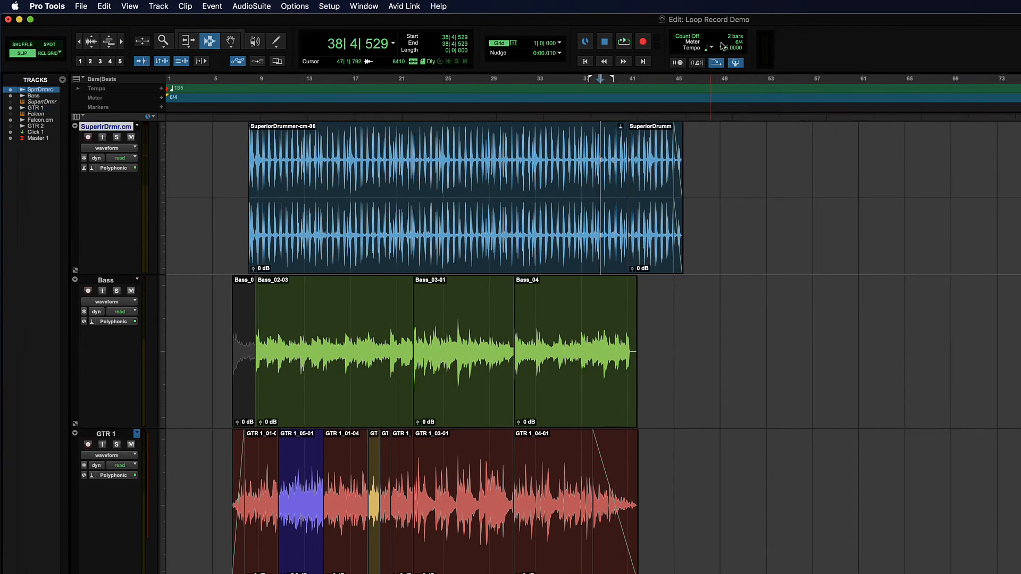
Step: Solo the SuperirDrmr.cm track and play it from 9|1|382
click(305, 188)
click(259, 187)
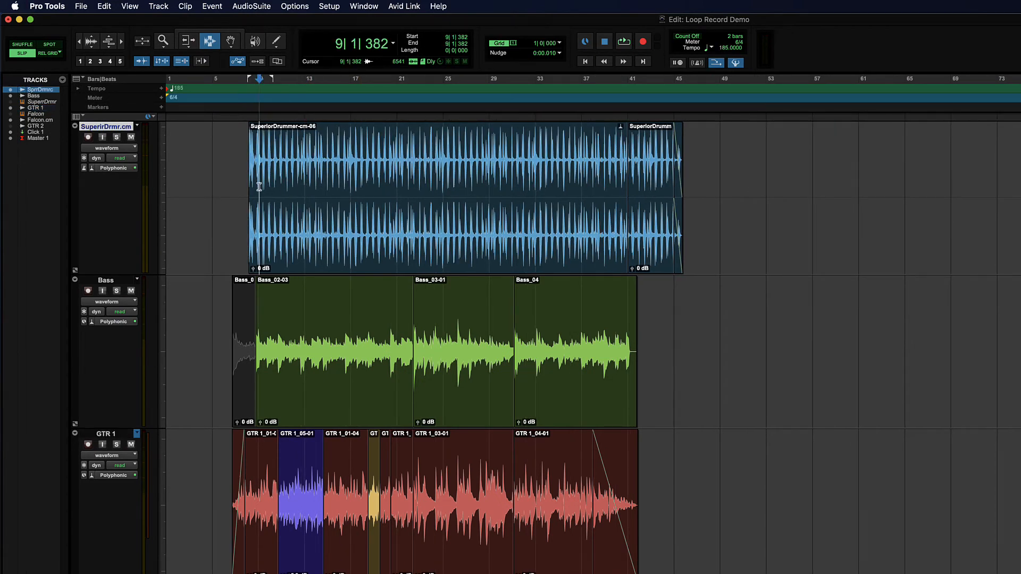
key(shift+s)
key(space)
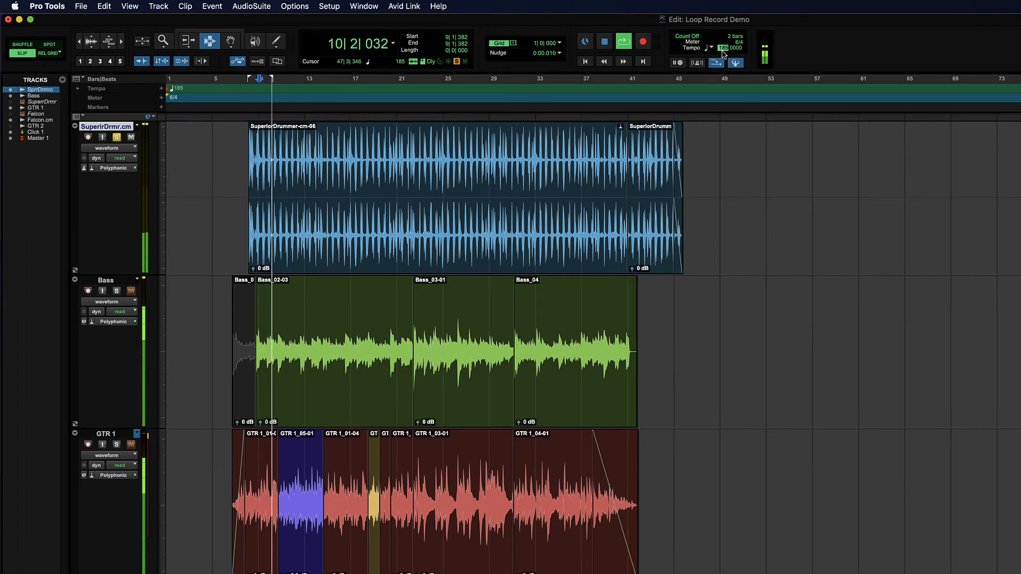
Step: Lower the session tempo to 95, play the drums from 12|6|735 and raise the tempo to 132 during playback
drag(723, 47, 725, 104)
key(space)
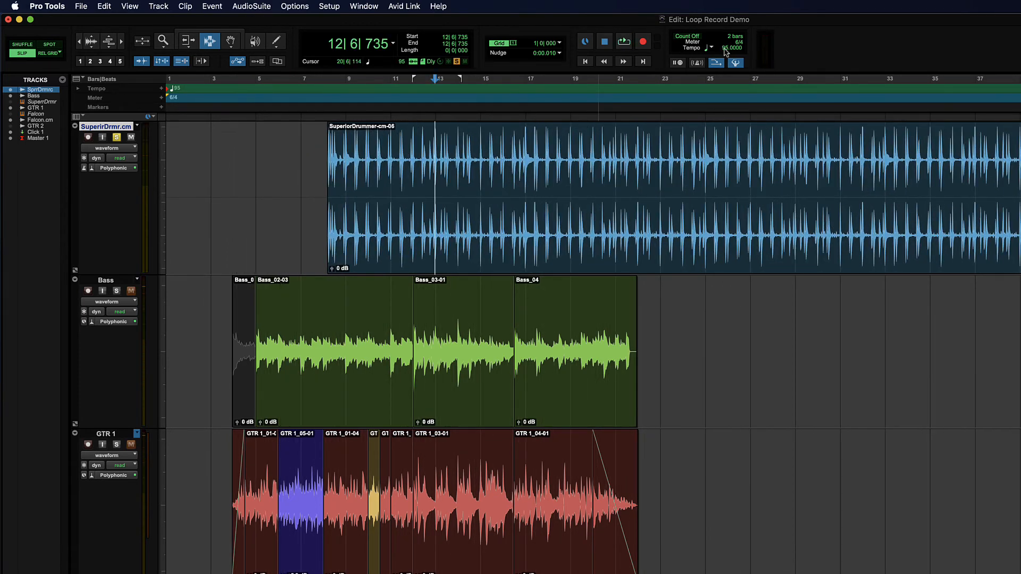
key(space)
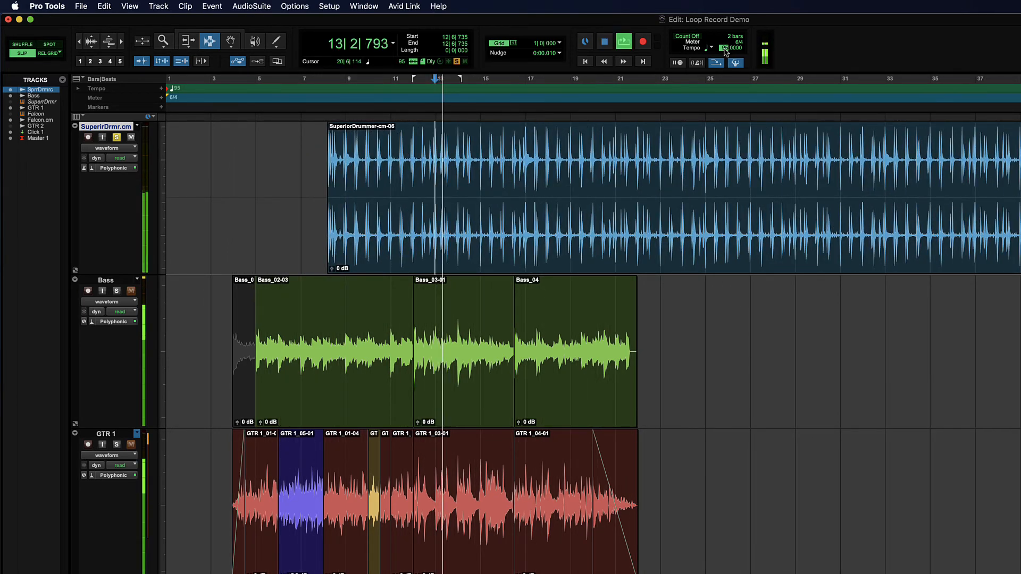
drag(724, 49, 725, 30)
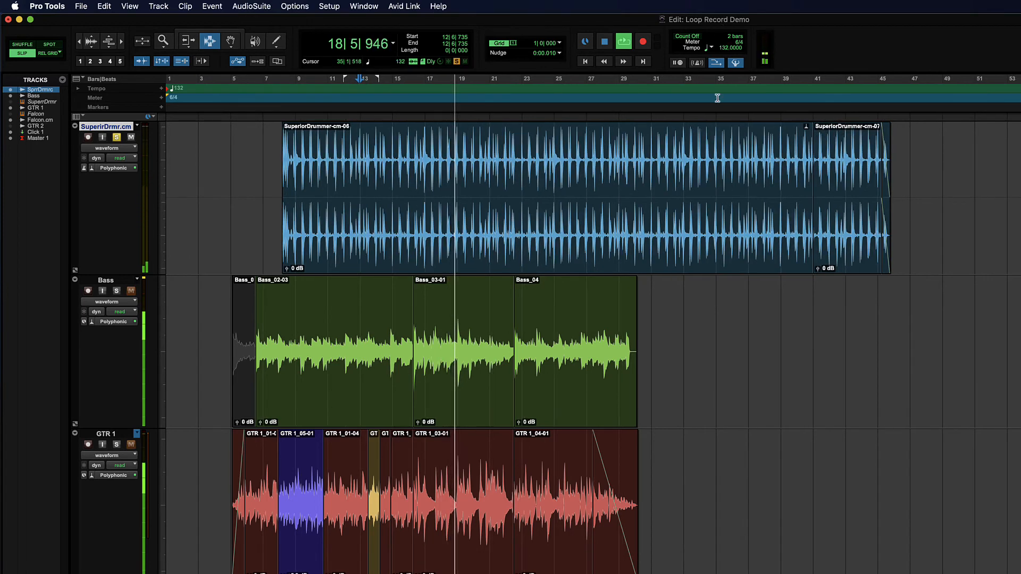
key(space)
Step: Set the session tempo to 155, play the drums from 12|6|735 and raise the tempo to 170 during playback
click(723, 49)
drag(722, 49, 720, 37)
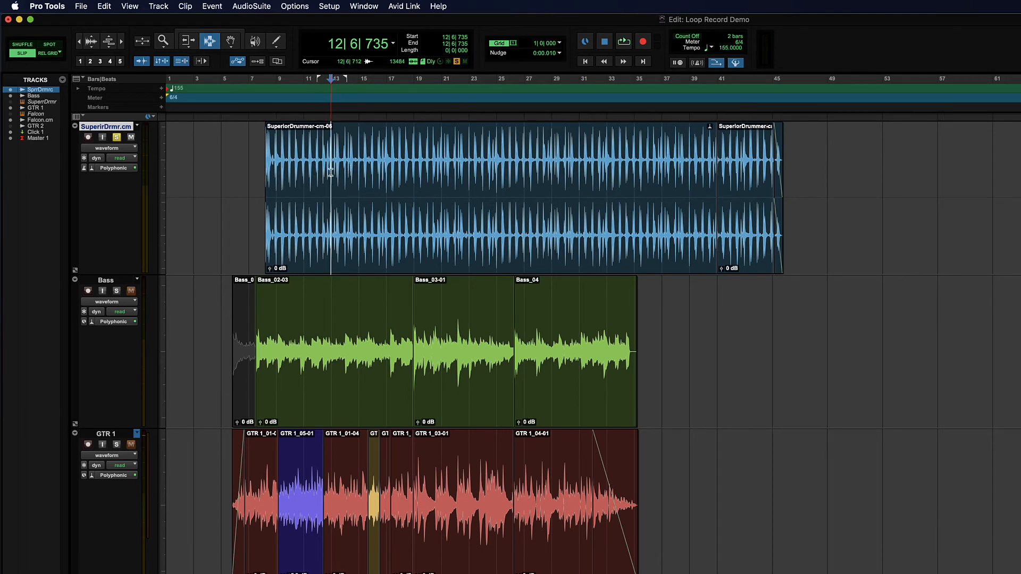
key(space)
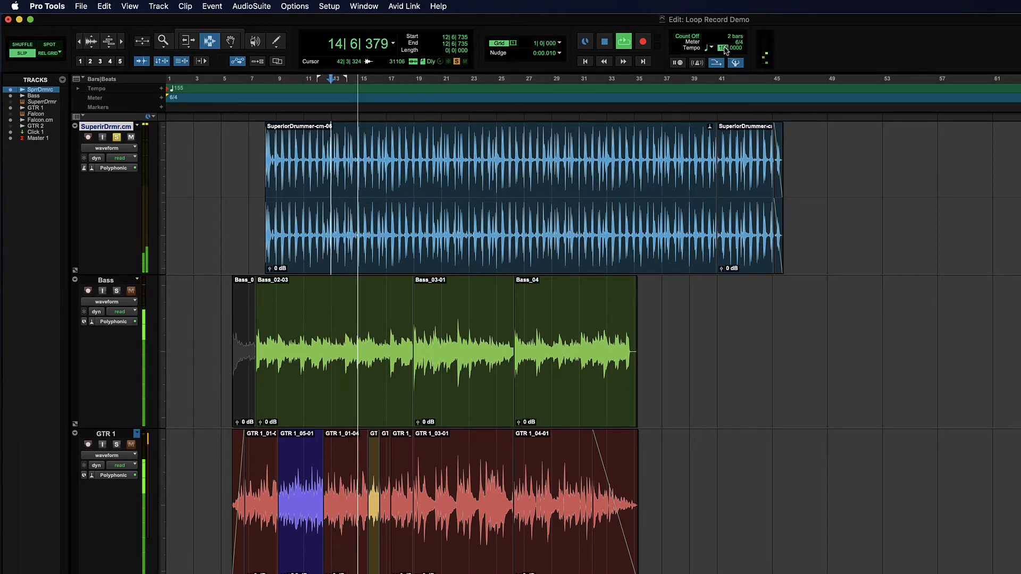
drag(724, 48, 724, 32)
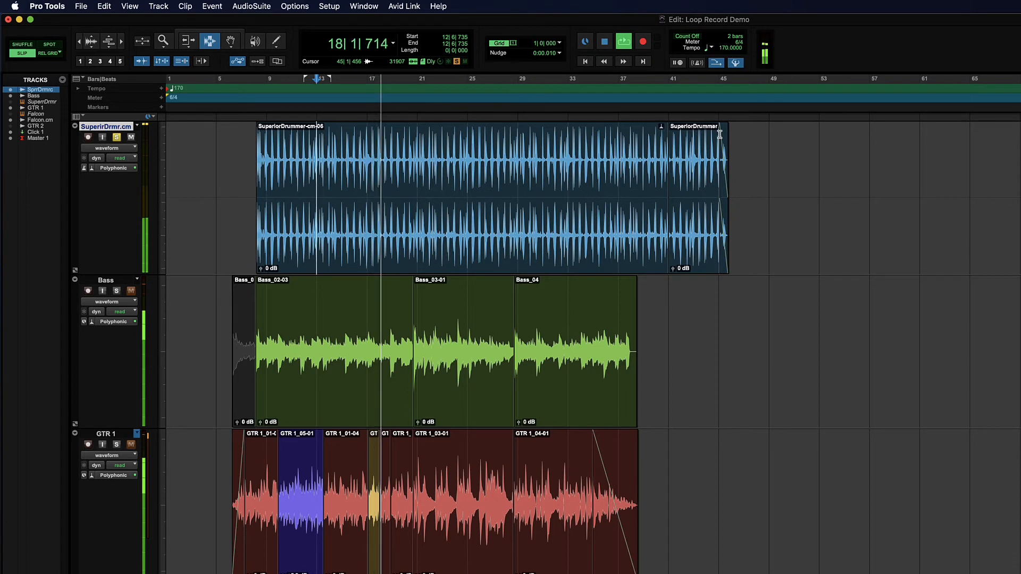
key(space)
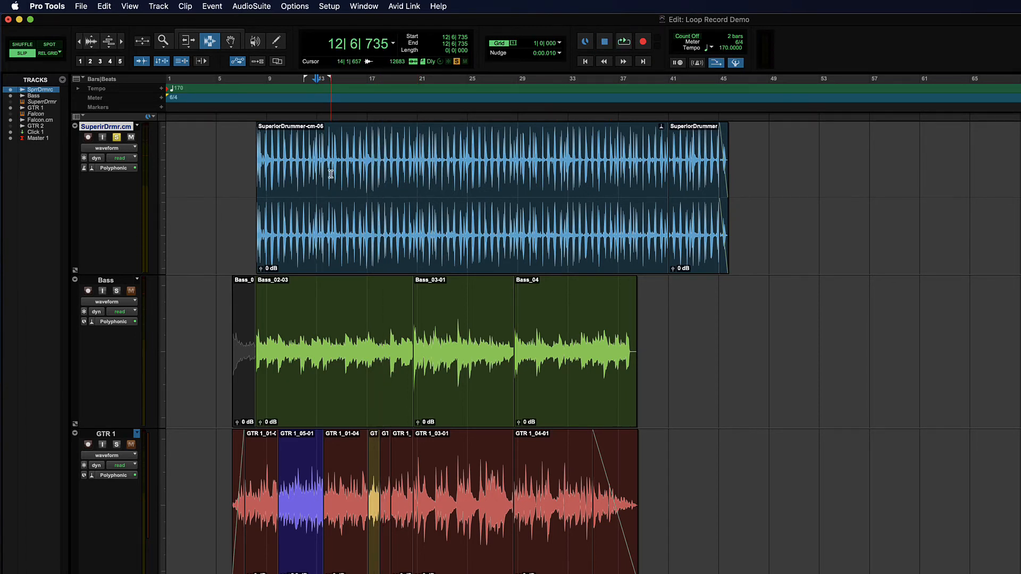
key(space)
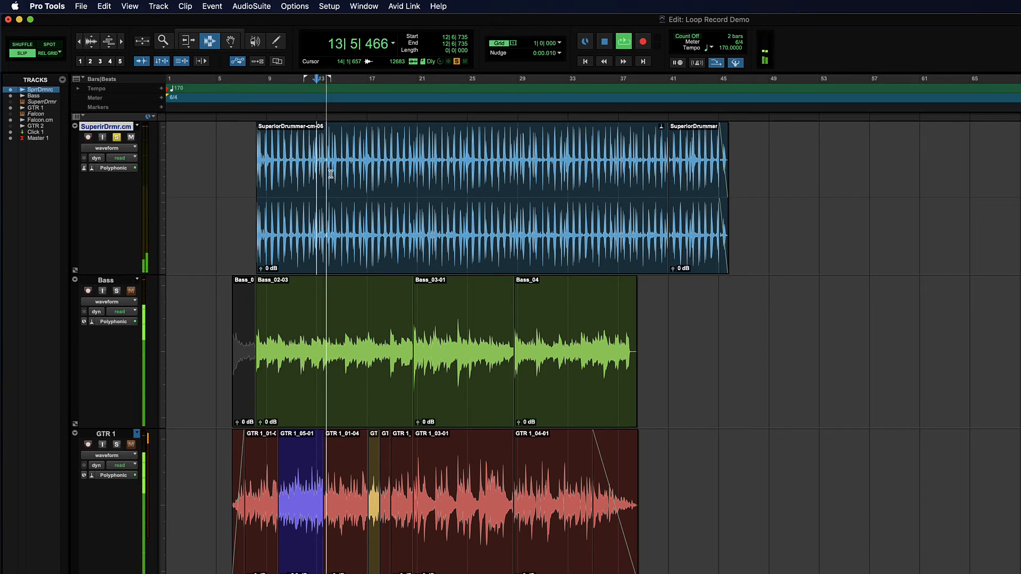
key(space)
Step: Place the edit cursor at 18|2|910 on the drum track and set the session tempo to 190
click(384, 182)
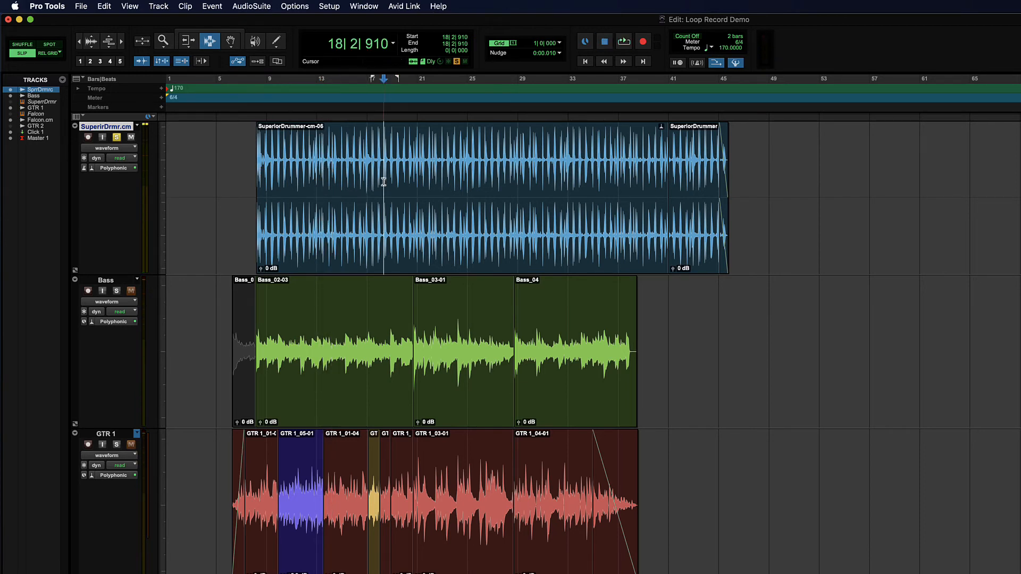
click(723, 48)
text(190)
key(Return)
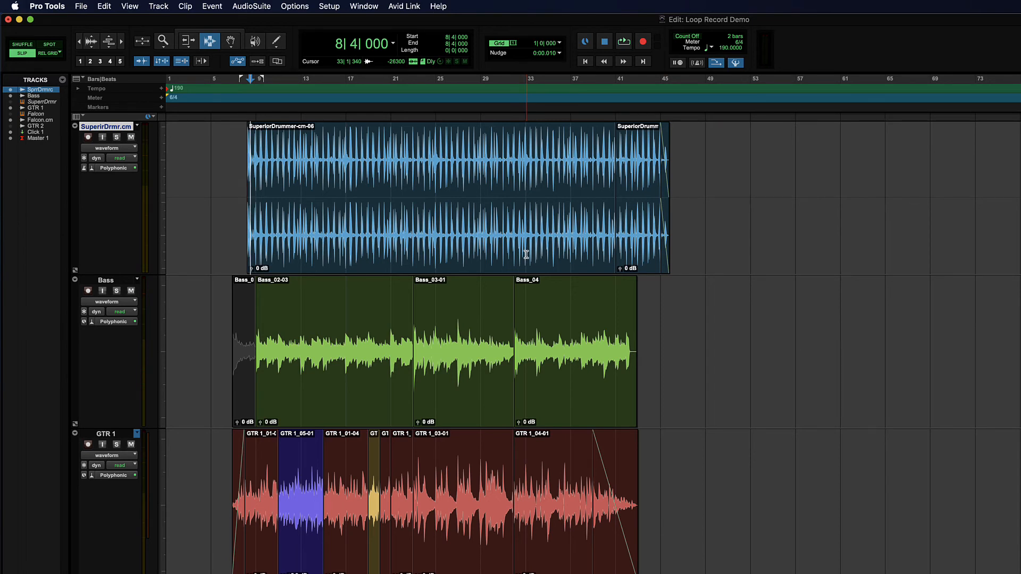
Step: Switch to Grid mode and select 41|1|000 to 47|1|000 across the drum, Bass, GTR 1 and Falcon.cm tracks
click(616, 192)
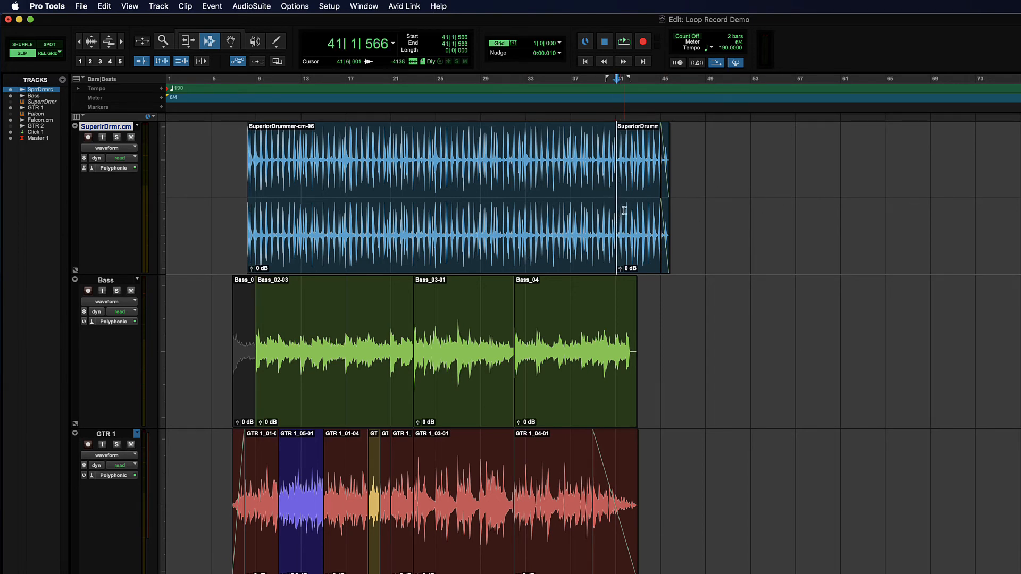
key(t)
key(t)
scroll(627, 186, right, 3)
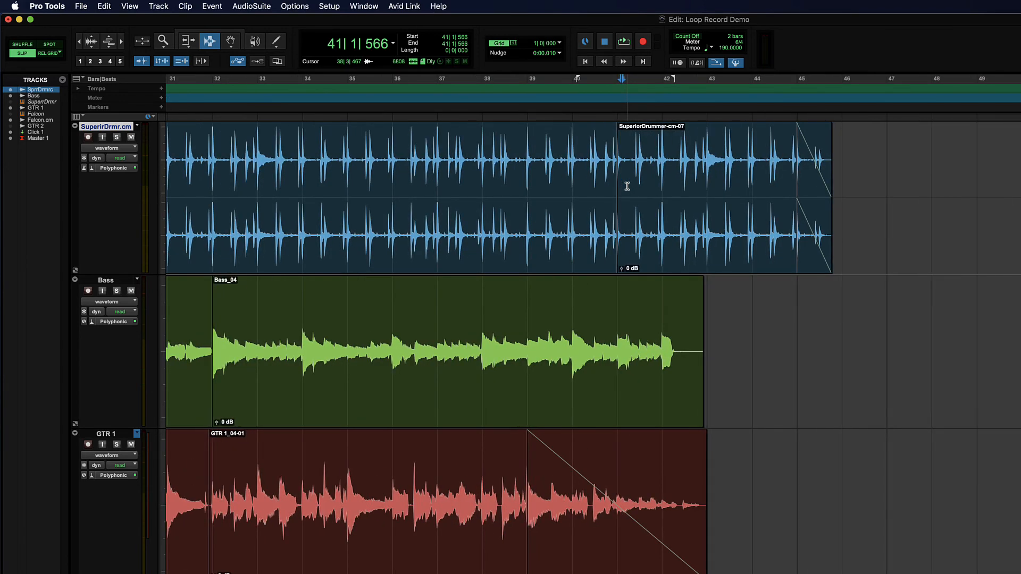
click(466, 176)
click(523, 165)
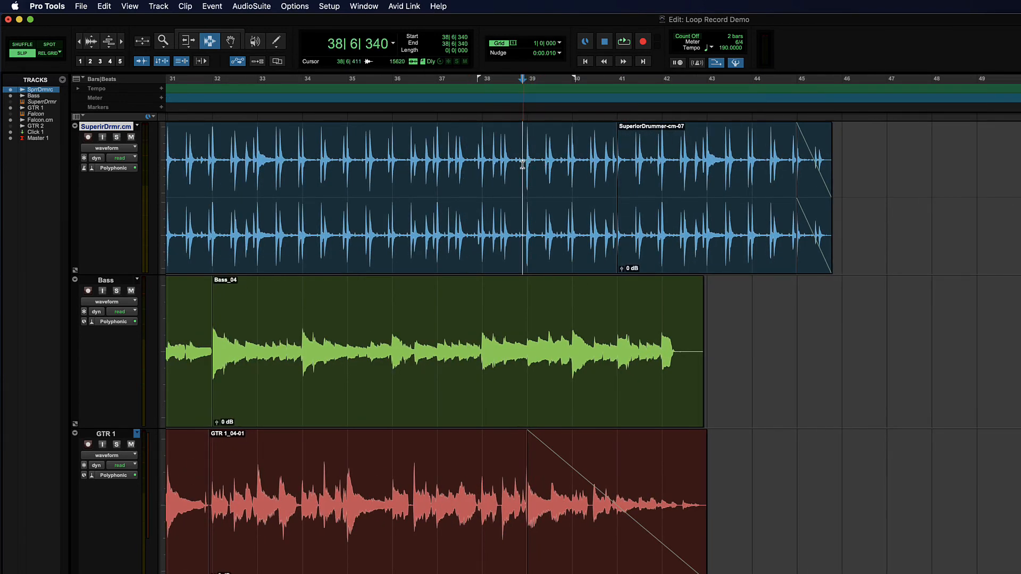
click(57, 54)
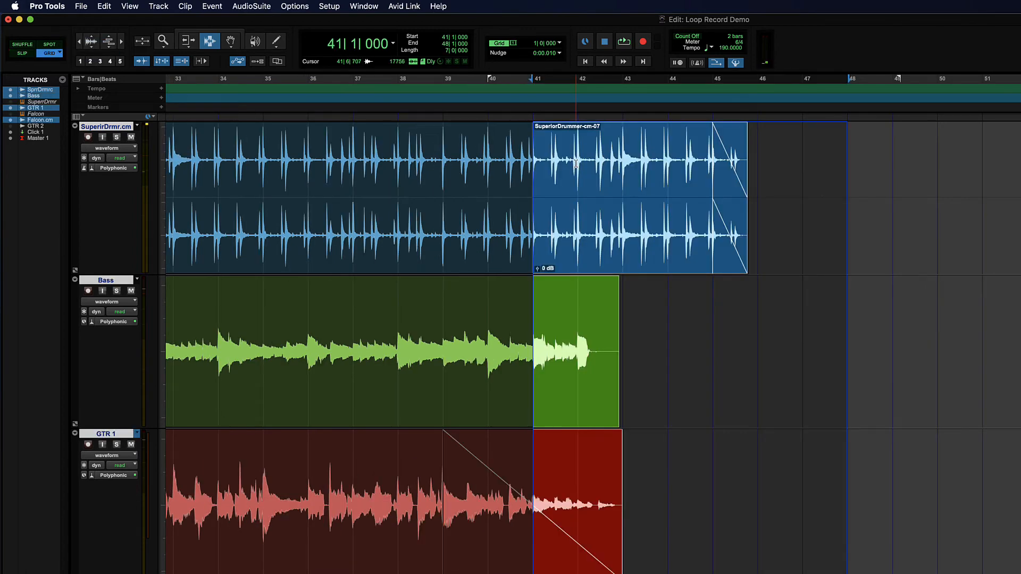
click(576, 163)
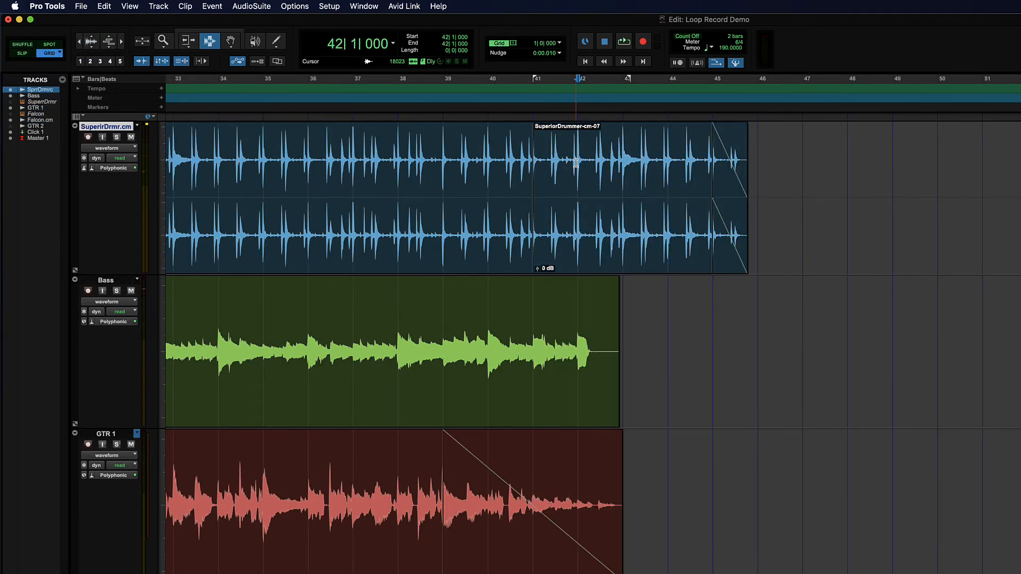
drag(533, 161, 803, 573)
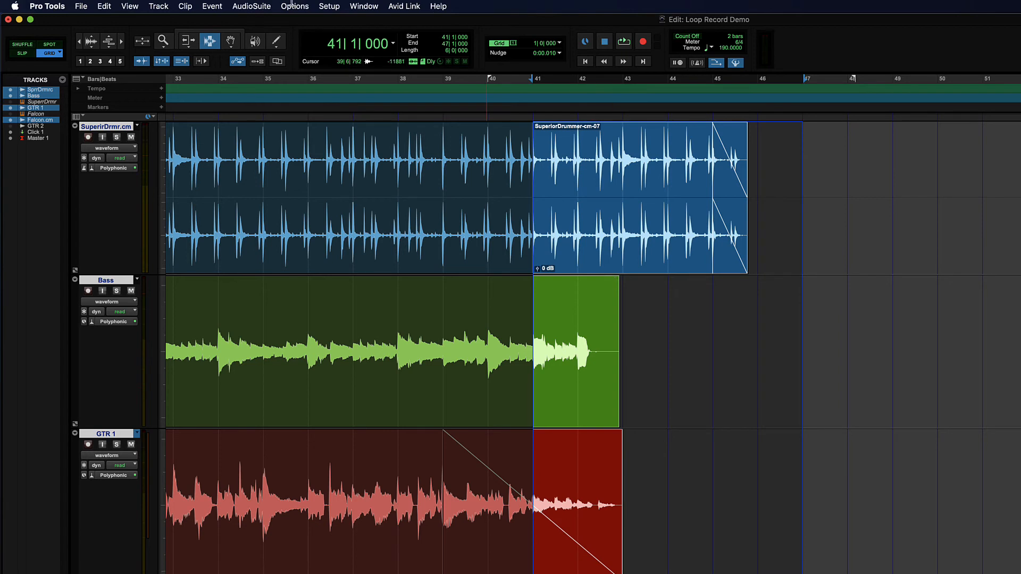
Step: Apply a linear tempo change from 190 to 150 over the range 41|1|000 to 46|1|000
click(207, 5)
mouse_move(226, 32)
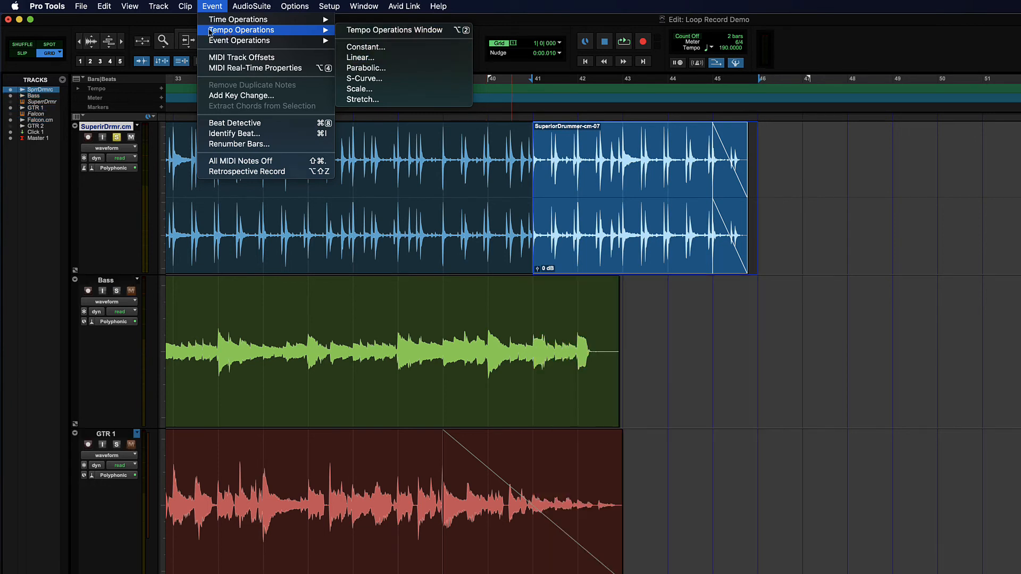
click(400, 58)
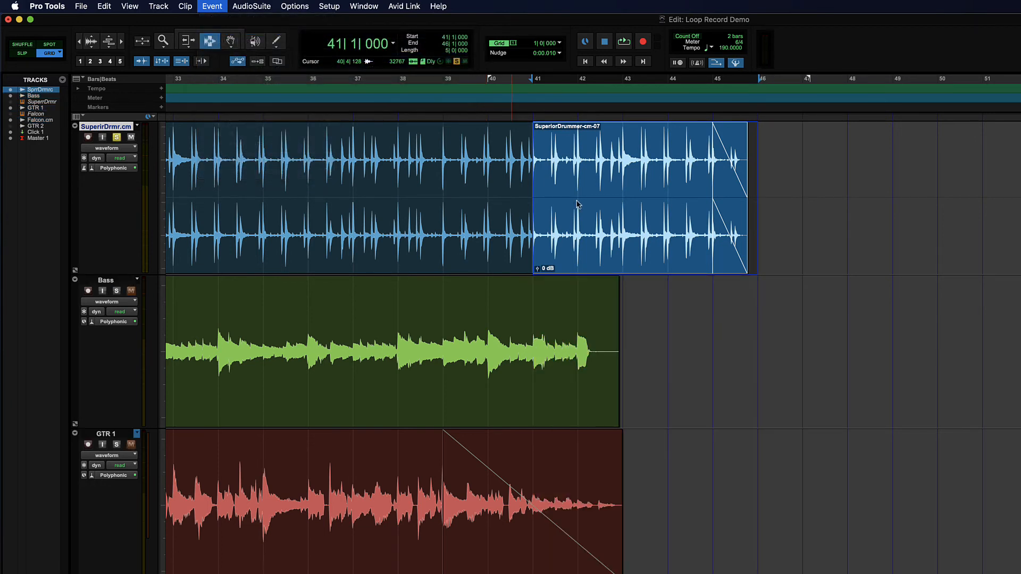
click(622, 225)
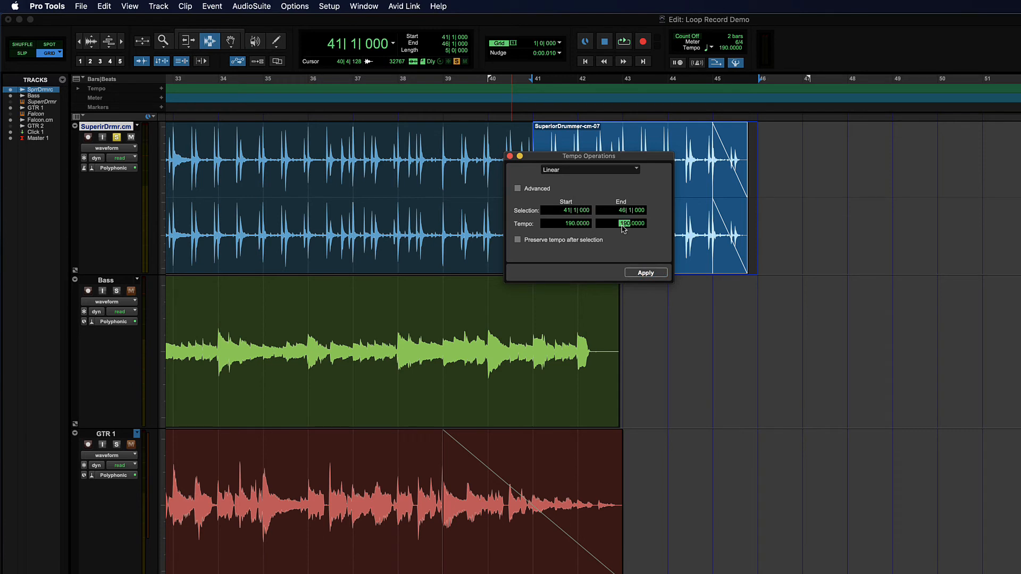
key(Return)
click(645, 273)
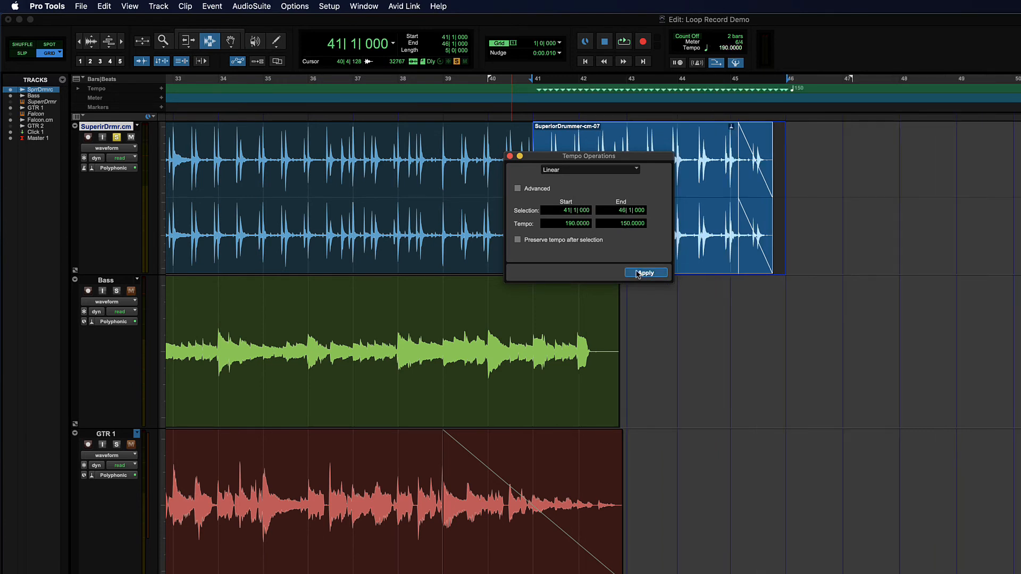
click(509, 155)
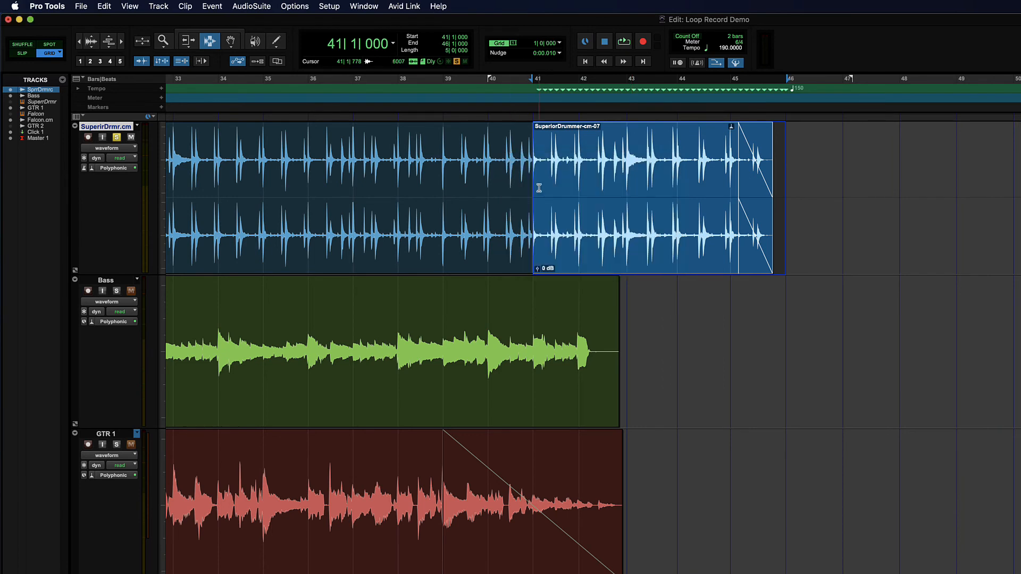
Step: Play the drum track through the tempo ramp from bar 41 and return the cursor to 41|1|000
click(539, 188)
key(space)
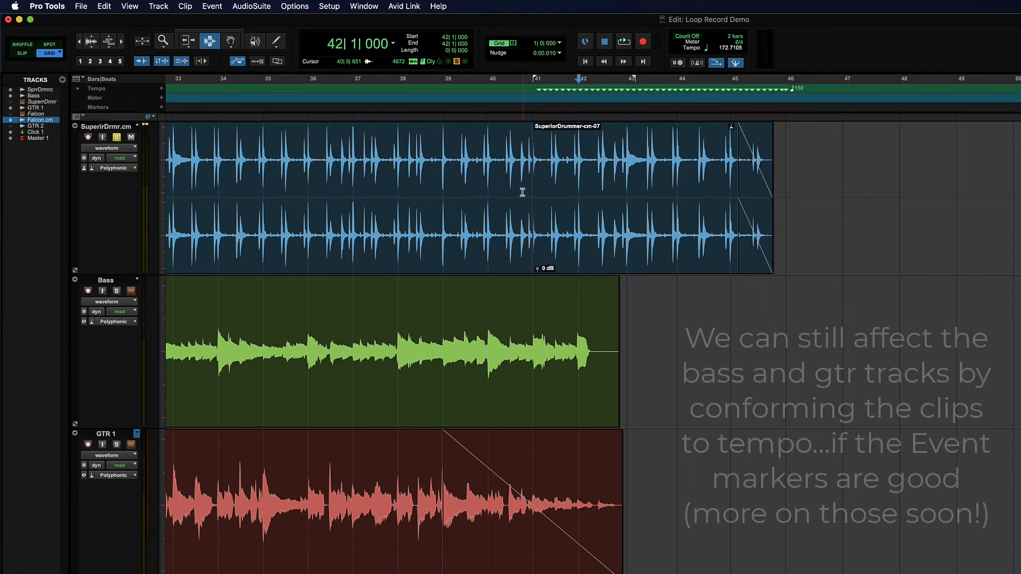
key(KP_1)
key(KP_1)
key(KP_2)
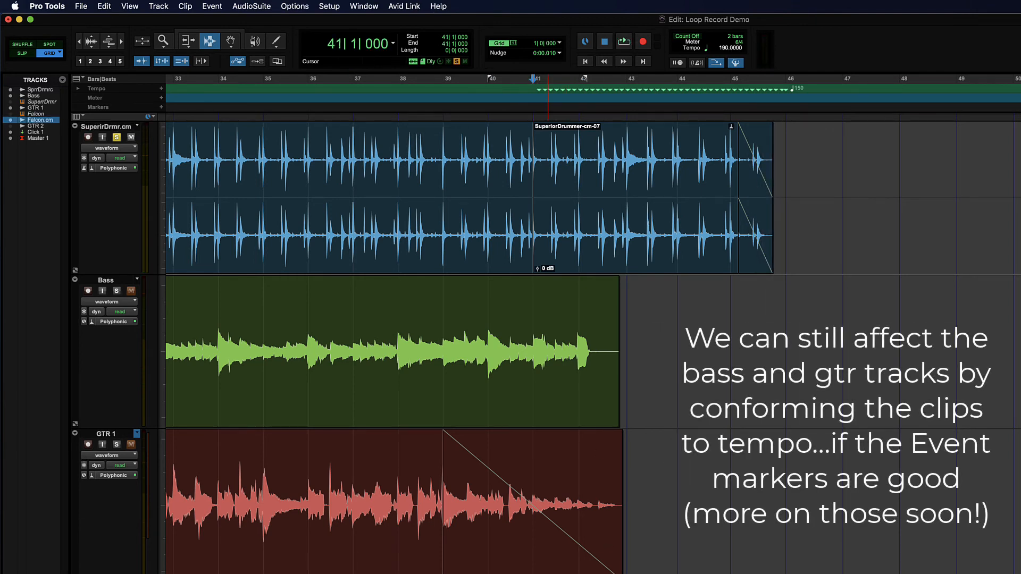
Step: Select the end of the Bass clip from 41|1|000 to 43|1|000 and separate it into its own clip
drag(533, 341, 619, 338)
key(super+e)
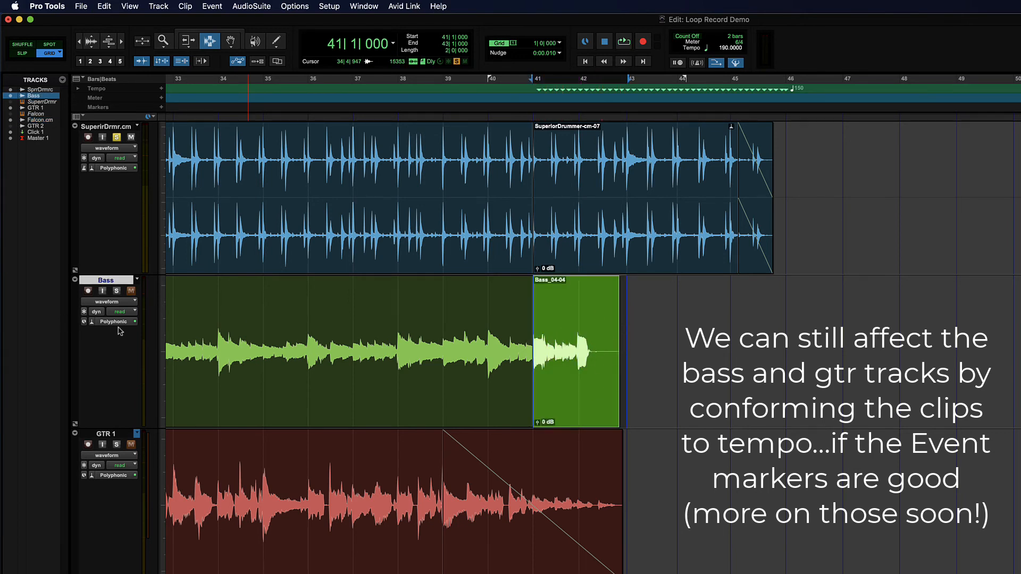
Step: Find the Conform to Tempo command for the separated Bass clip at bar 41
right_click(567, 359)
click(403, 319)
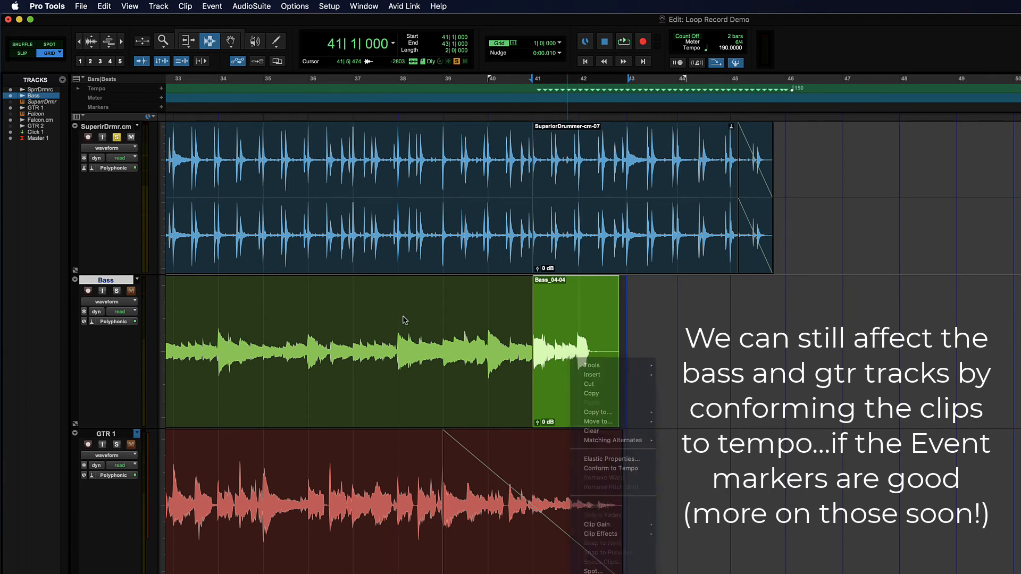
right_click(562, 342)
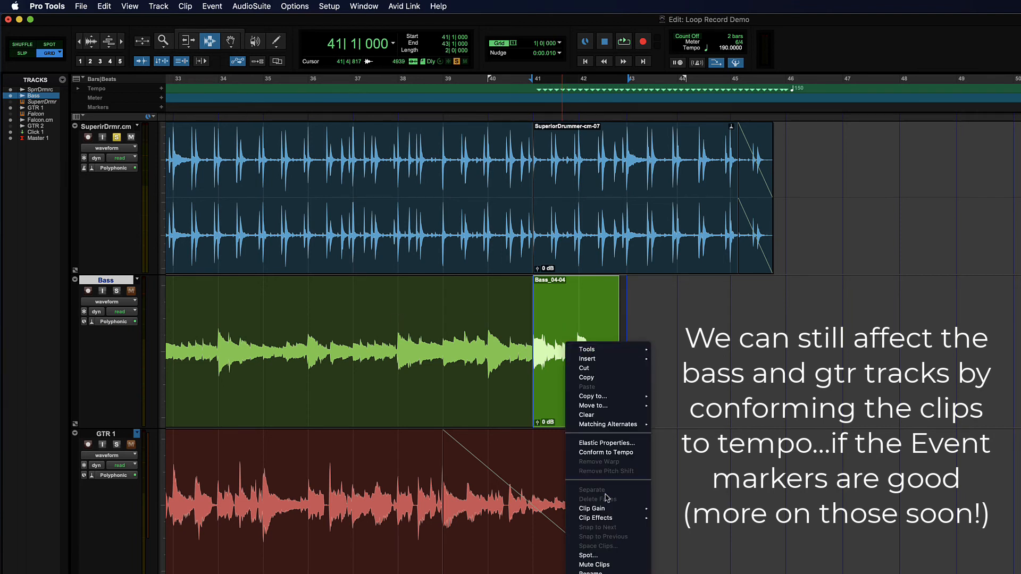
click(606, 452)
click(185, 6)
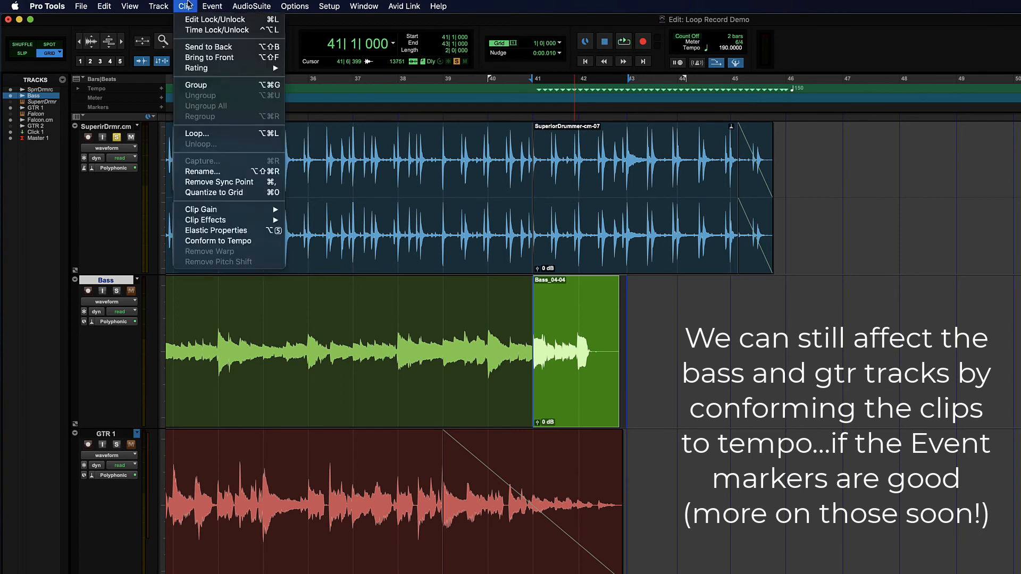
mouse_move(193, 68)
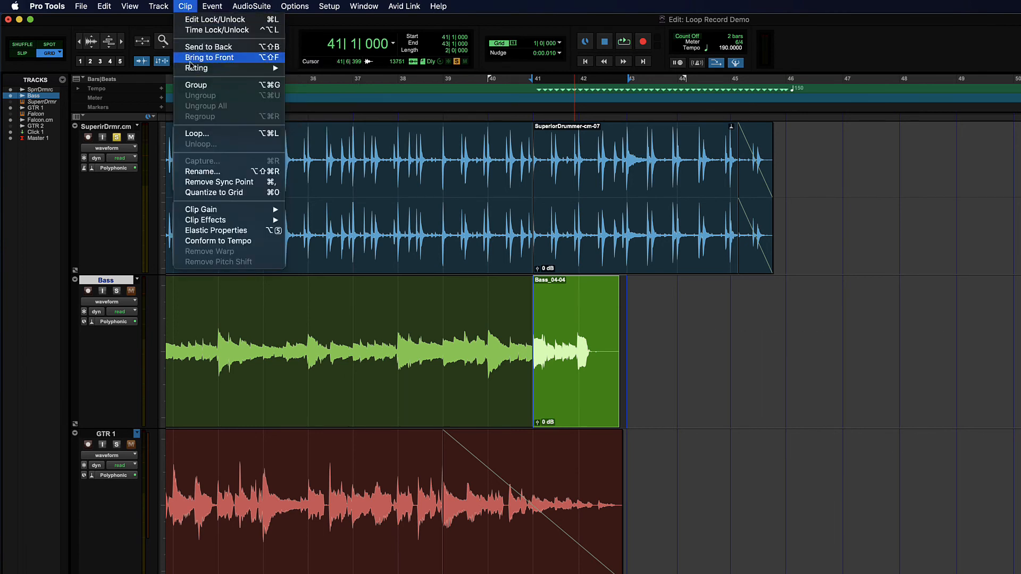
Step: Try to conform the separated Bass clip at bar 41 to the session tempo and inspect the clip up close
click(767, 311)
right_click(573, 317)
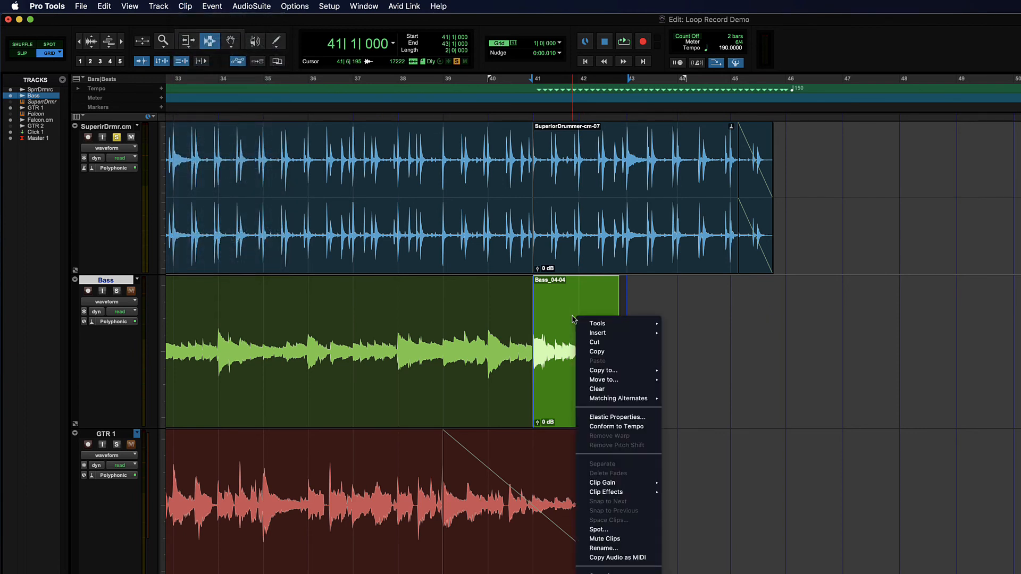
click(625, 426)
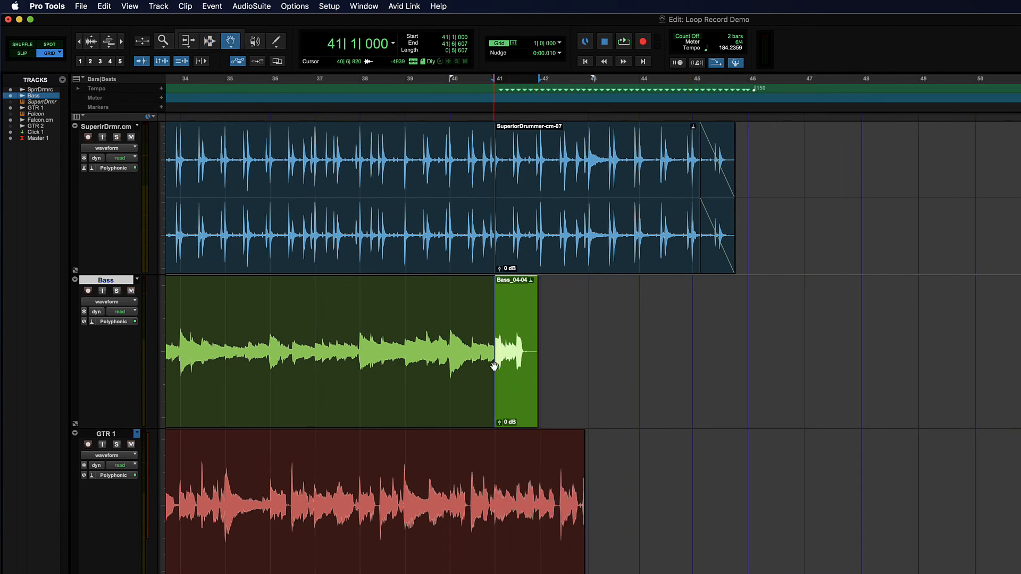
key(t)
key(t)
scroll(642, 380, right, 7)
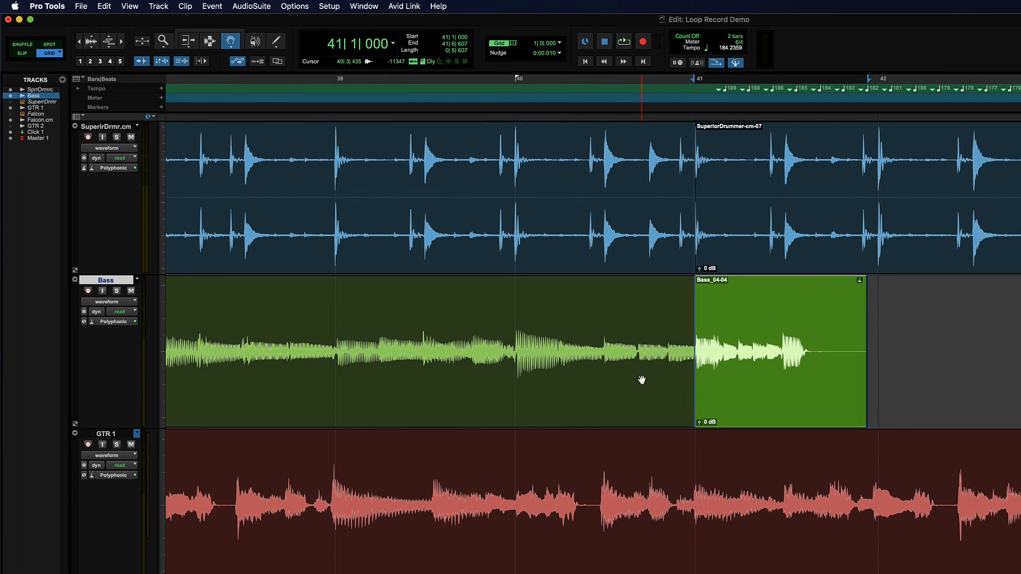
Step: Undo the tempo conform on the separated Bass clip at bar 41
click(117, 303)
click(539, 299)
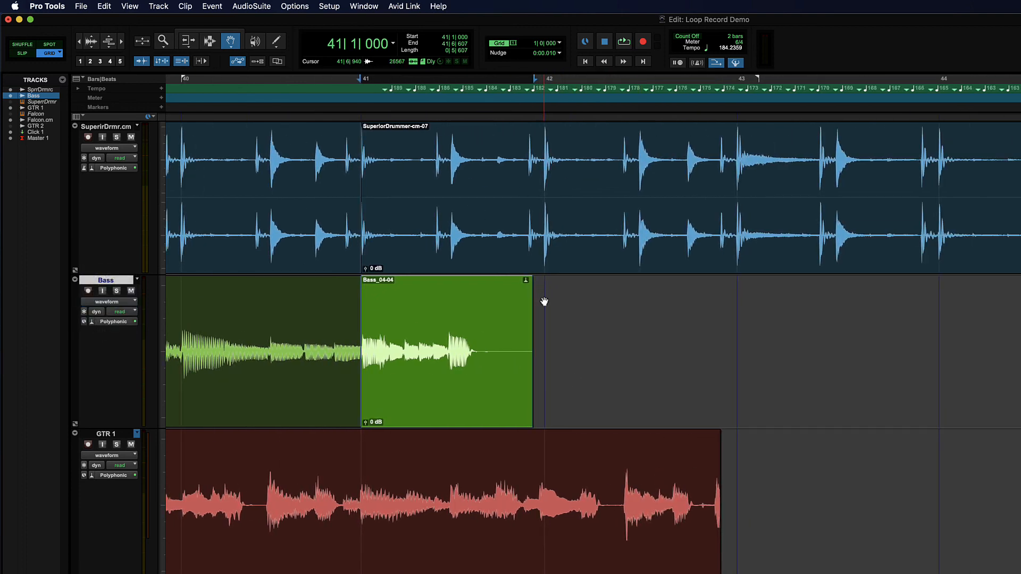
key(super+z)
Step: Show the Bass track in analysis view and play its detected transients against the drums around bar 41
click(106, 302)
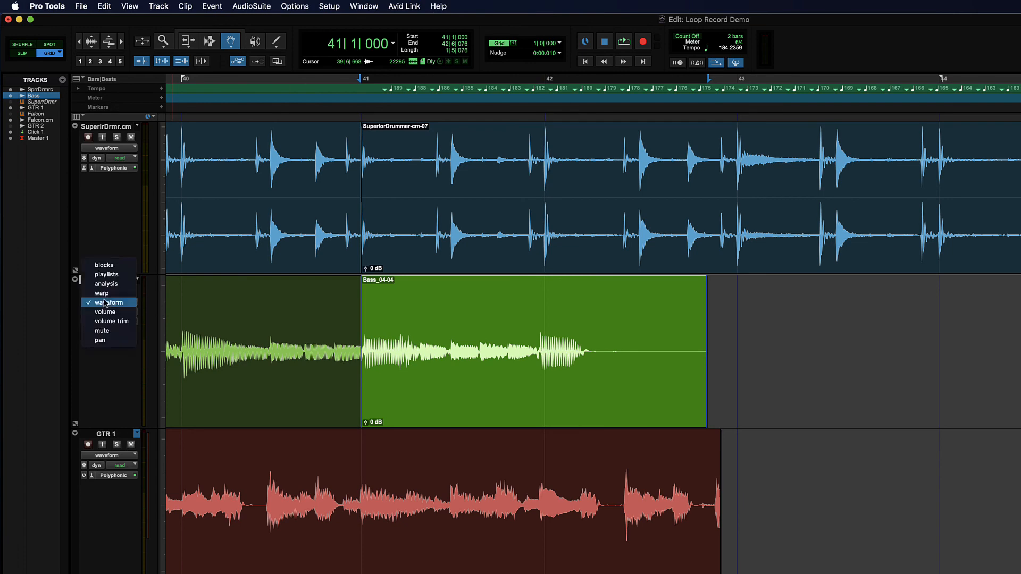
click(120, 282)
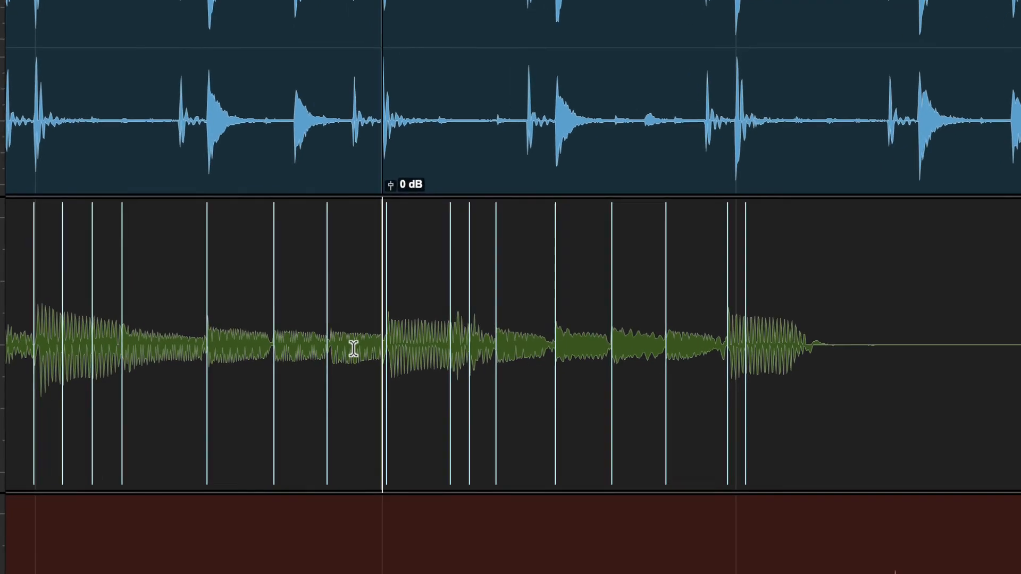
key(space)
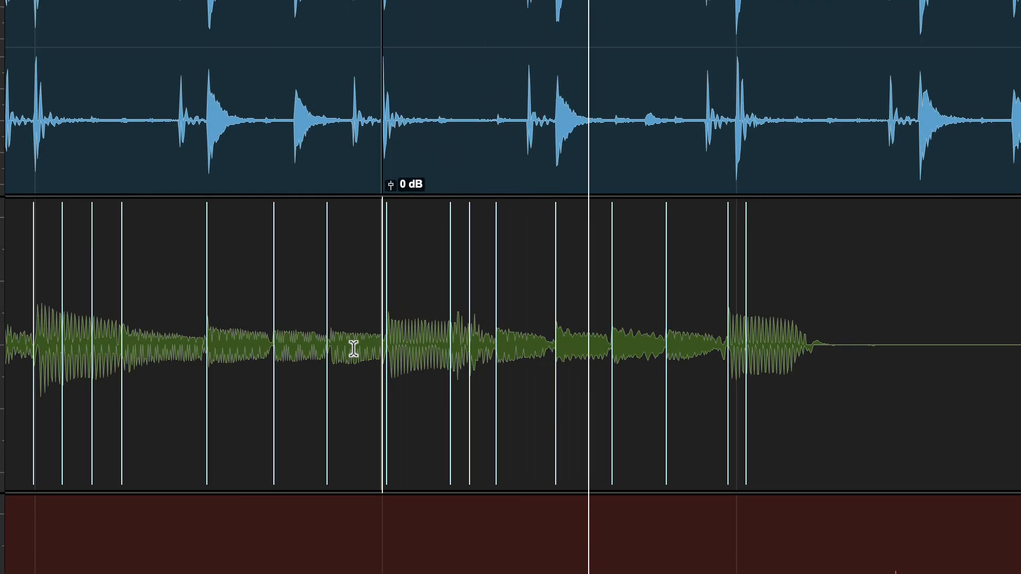
key(space)
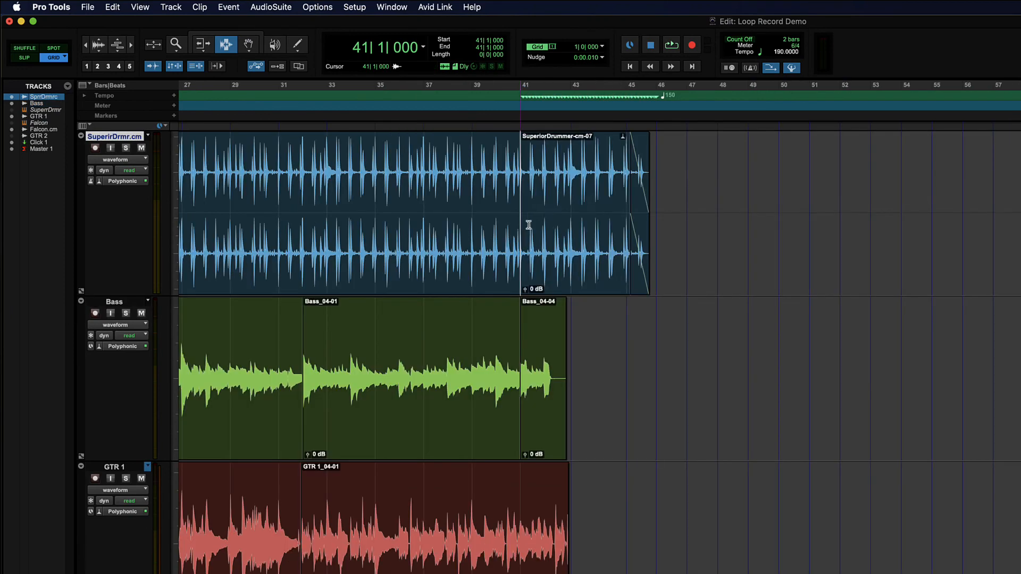
Step: Select the drum clip range from 41|1|000 to 46|1|000, and place the edit cursor on GTR 1 at 43|1|000
drag(521, 223, 650, 225)
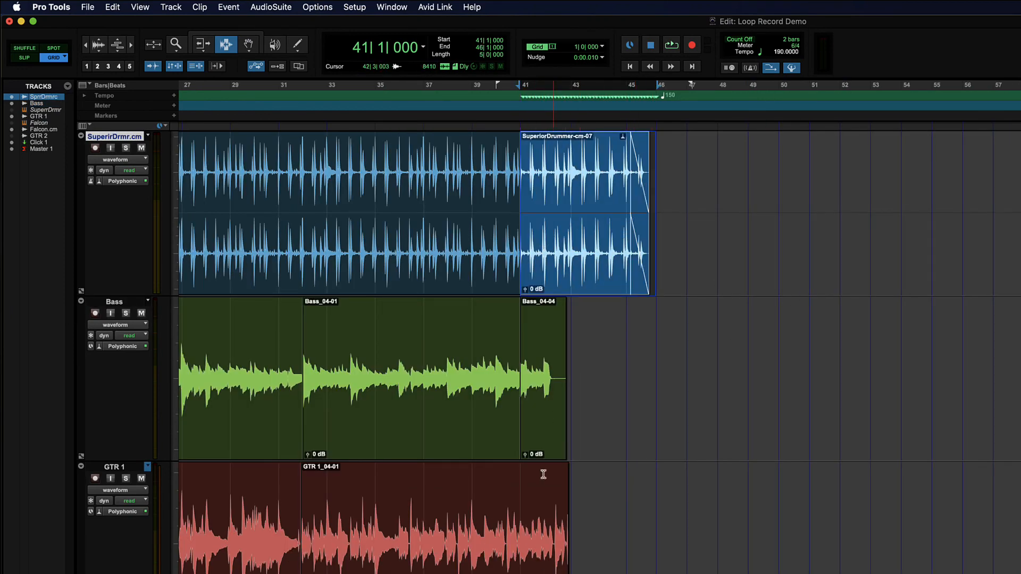
click(562, 532)
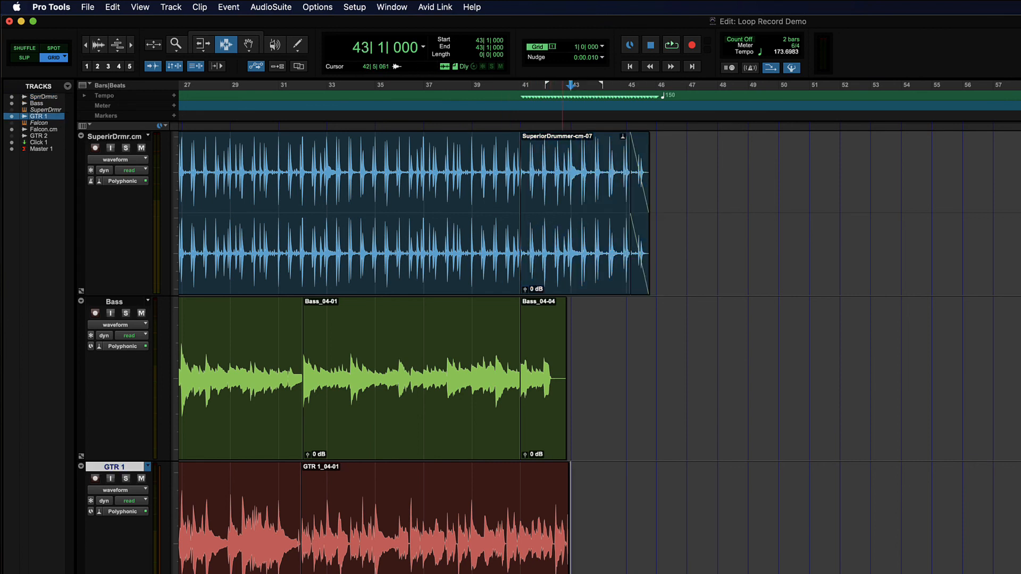